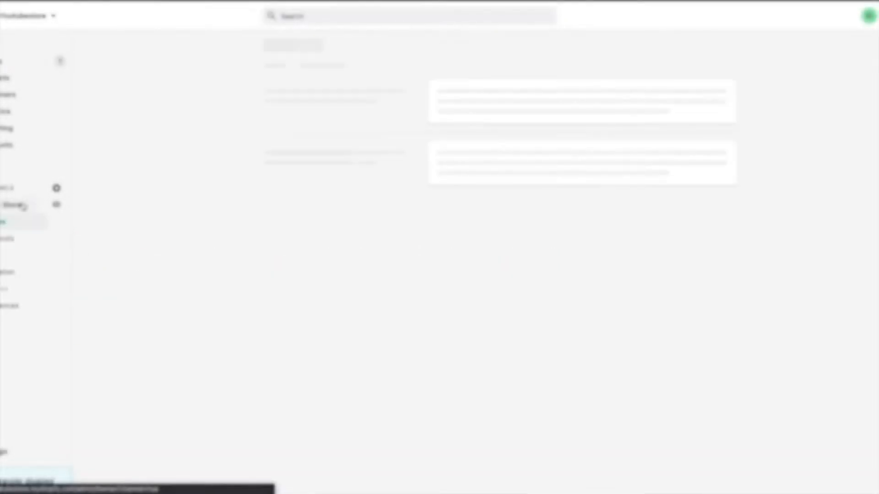
# Start the Facebook Pixel setup from the online store preferences and add Facebook as a sales channel.
pyautogui.click(3, 307)
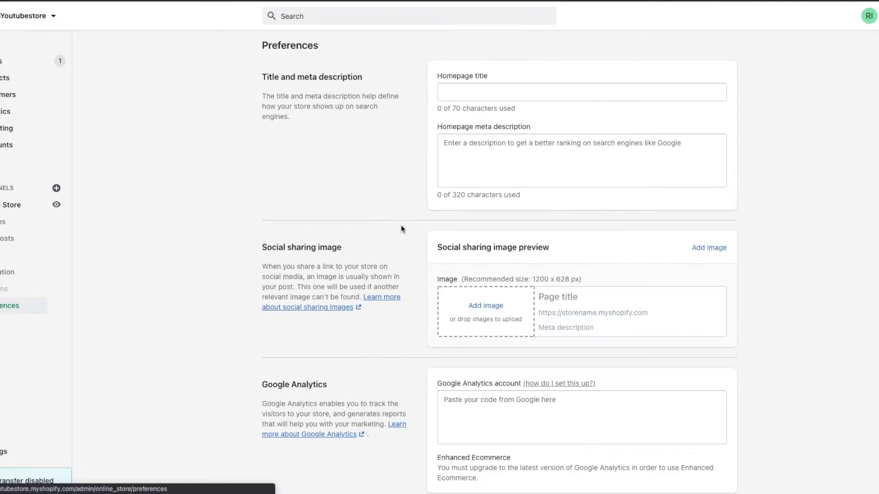
pyautogui.scroll(-5, 480, 243)
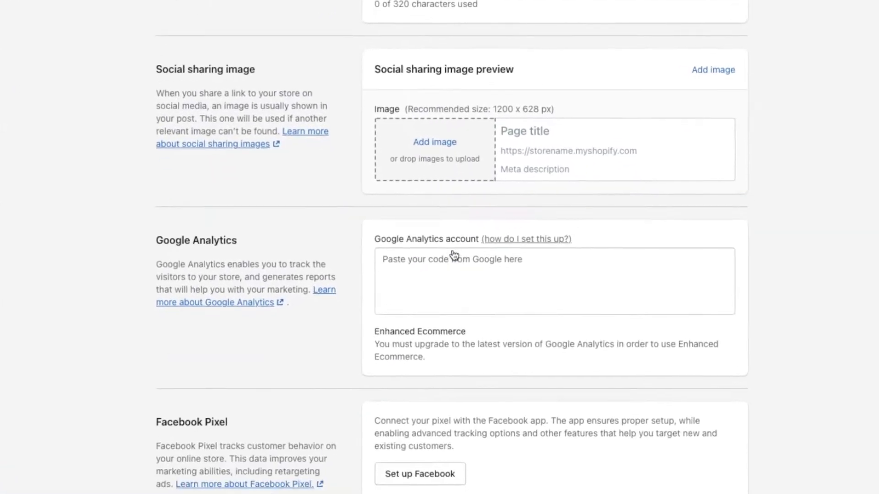
pyautogui.scroll(-2, 504, 224)
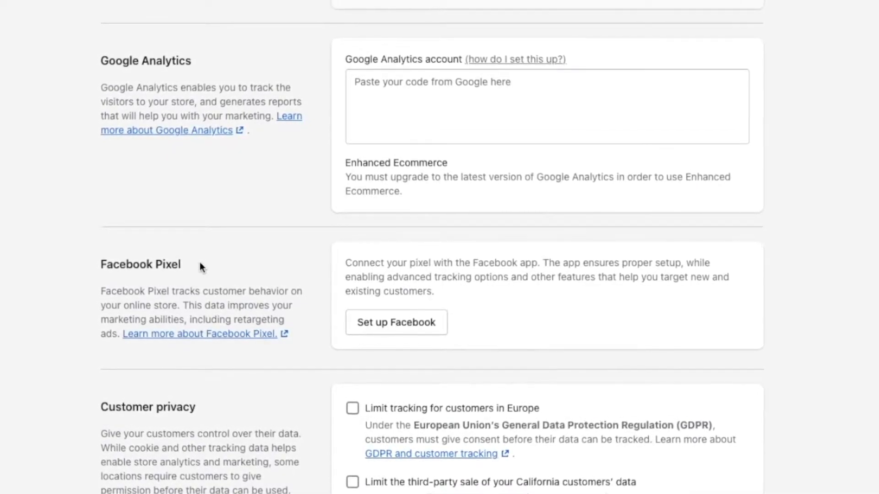
pyautogui.click(417, 324)
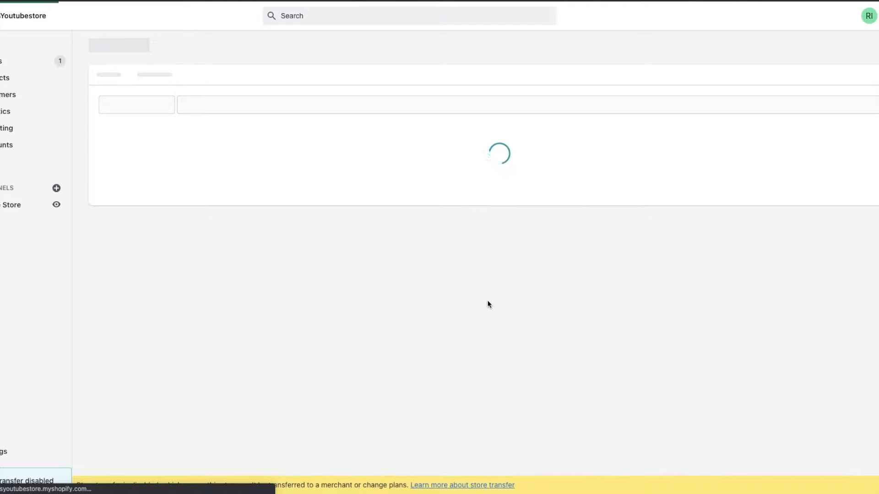
pyautogui.scroll(-5, 641, 299)
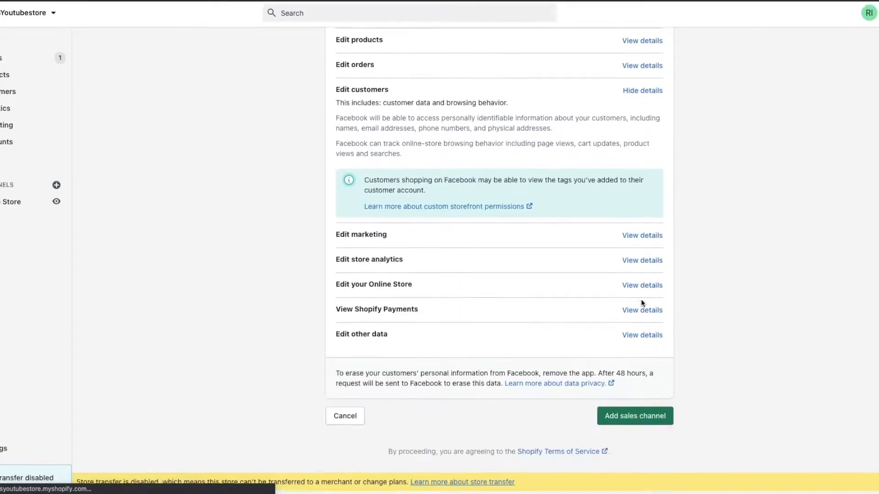
pyautogui.click(631, 416)
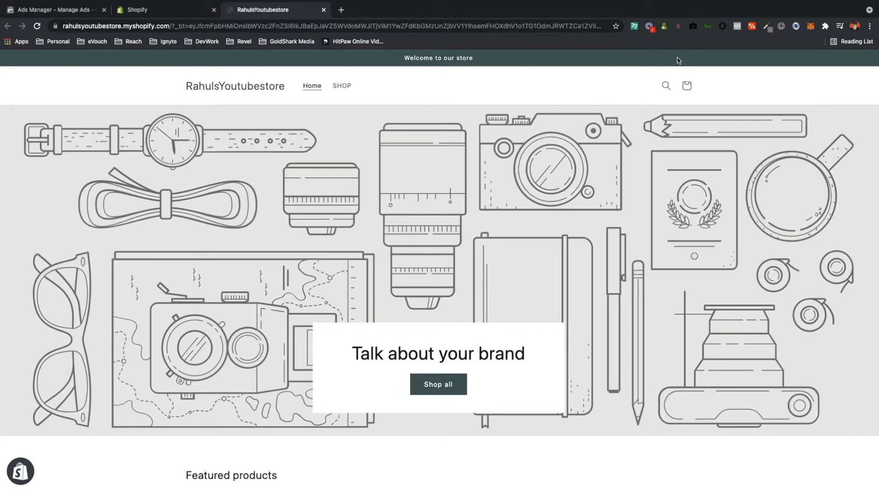
# Look over the storefront's home page and check it for pixels with Facebook Pixel Helper.
pyautogui.scroll(-8, 466, 320)
pyautogui.scroll(8, 466, 321)
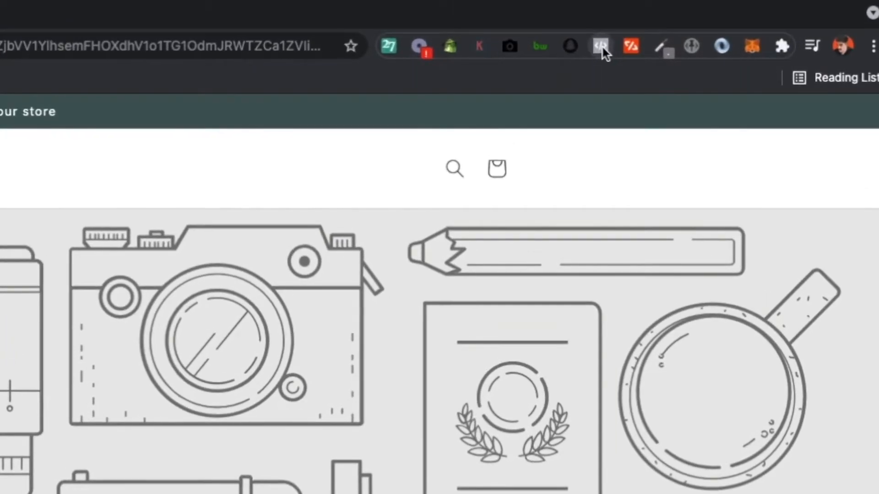
pyautogui.click(737, 26)
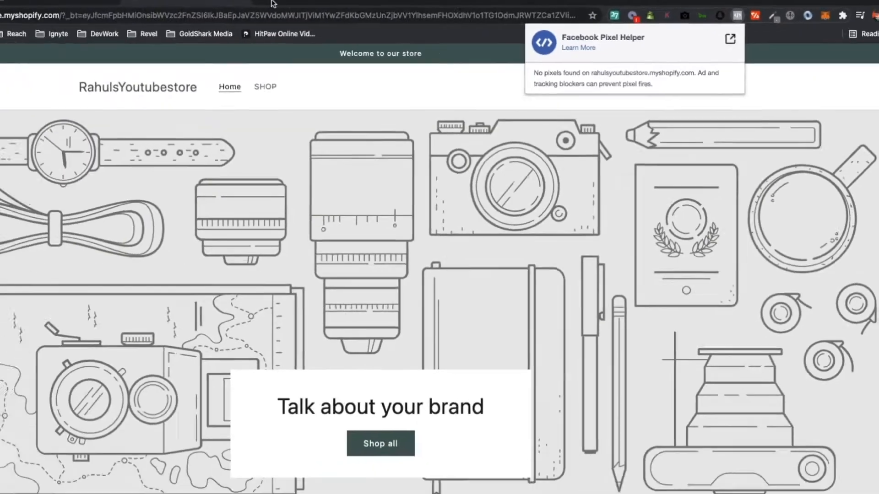
# Open the Ignyte store in a new browser tab and check its pixels with Facebook Pixel Helper.
pyautogui.click(341, 10)
pyautogui.write('igny')
pyautogui.press('Return')
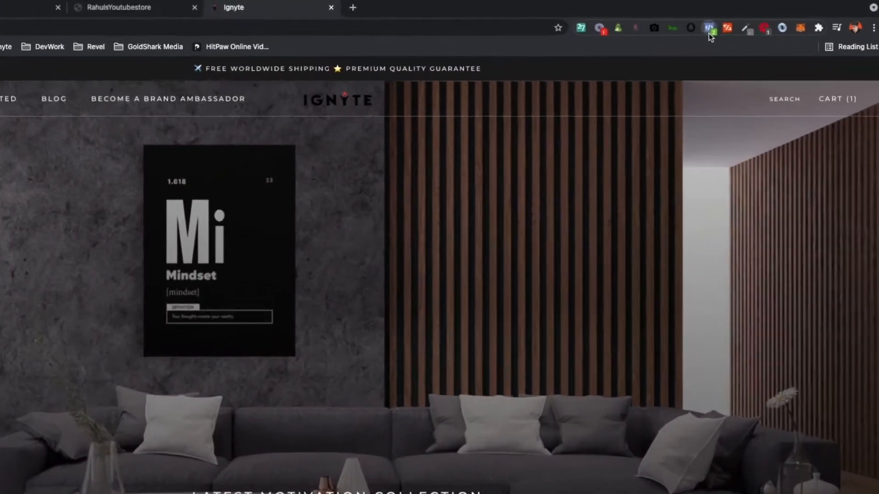
pyautogui.click(709, 31)
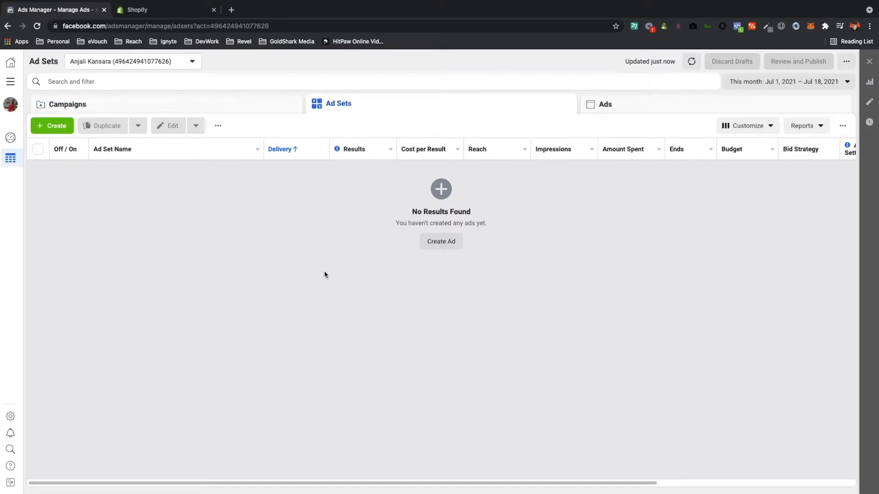
# Start a new campaign with the Conversions objective and expand its optional naming fields.
pyautogui.click(263, 104)
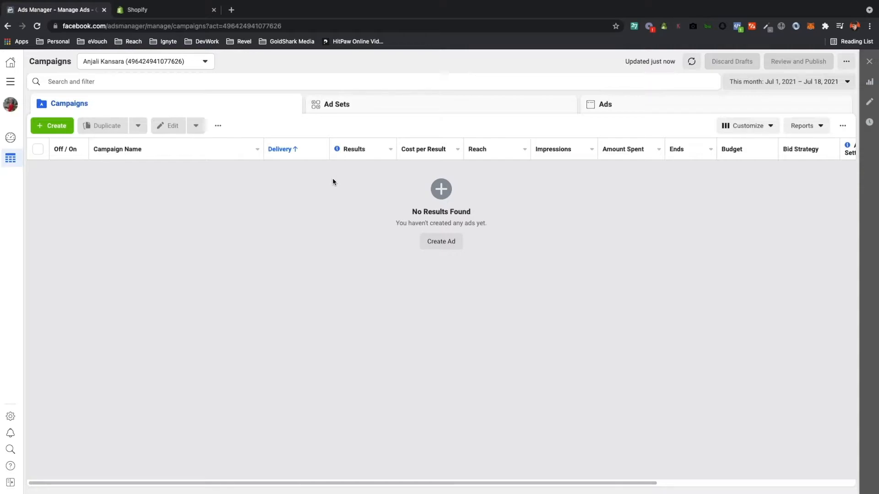
pyautogui.click(66, 128)
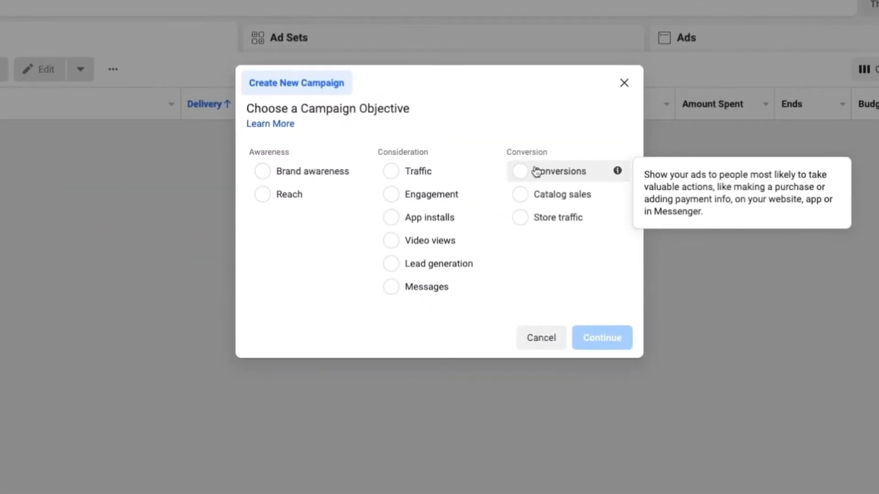
pyautogui.click(524, 169)
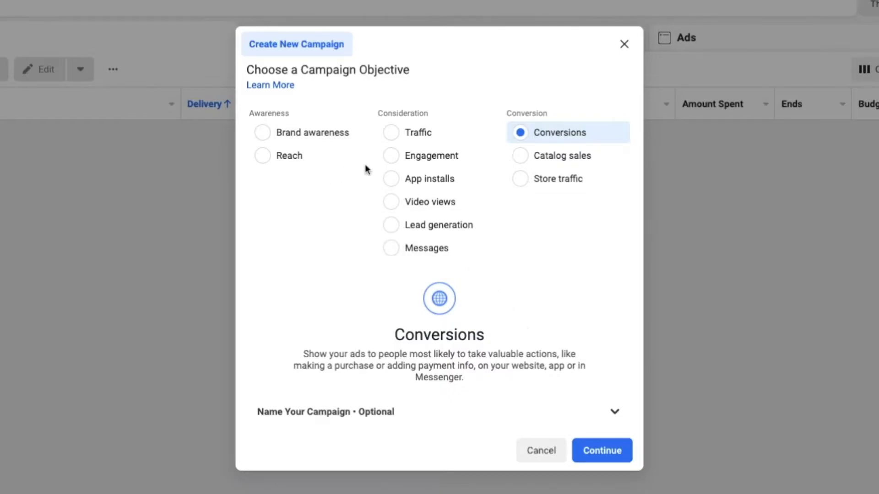
pyautogui.click(612, 450)
pyautogui.click(610, 360)
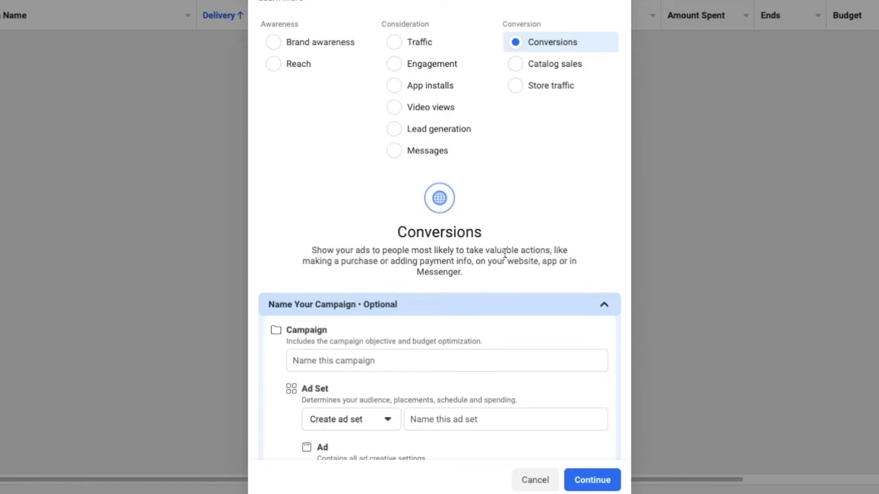
# Name the campaign "07-17 - Conversions - Product".
pyautogui.scroll(-1, 507, 298)
pyautogui.click(436, 362)
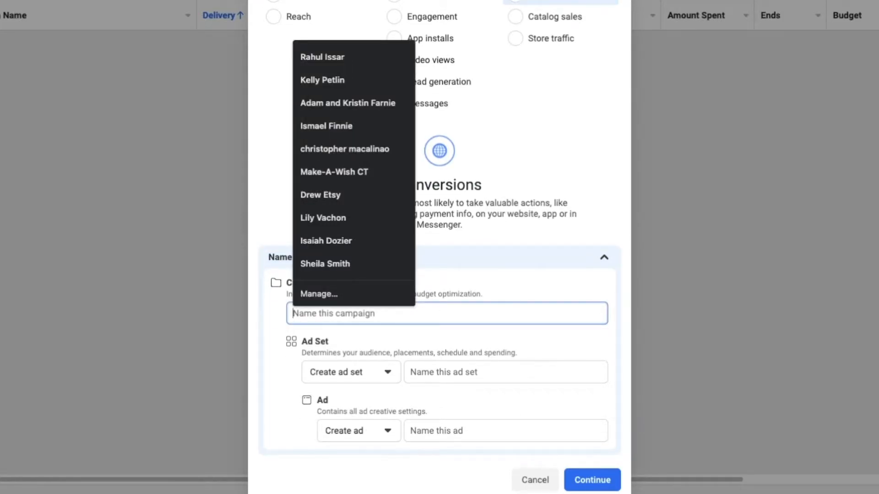
pyautogui.write('s')
pyautogui.press('BackSpace')
pyautogui.write('07')
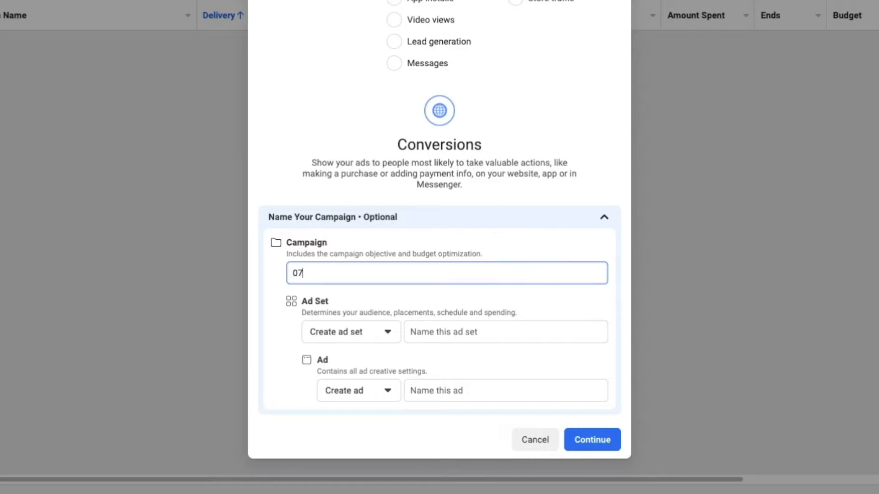
pyautogui.write('/17')
pyautogui.press('BackSpace')
pyautogui.press('BackSpace')
pyautogui.press('BackSpace')
pyautogui.write('0')
pyautogui.press('BackSpace')
pyautogui.write('-17 - Conversions - ')
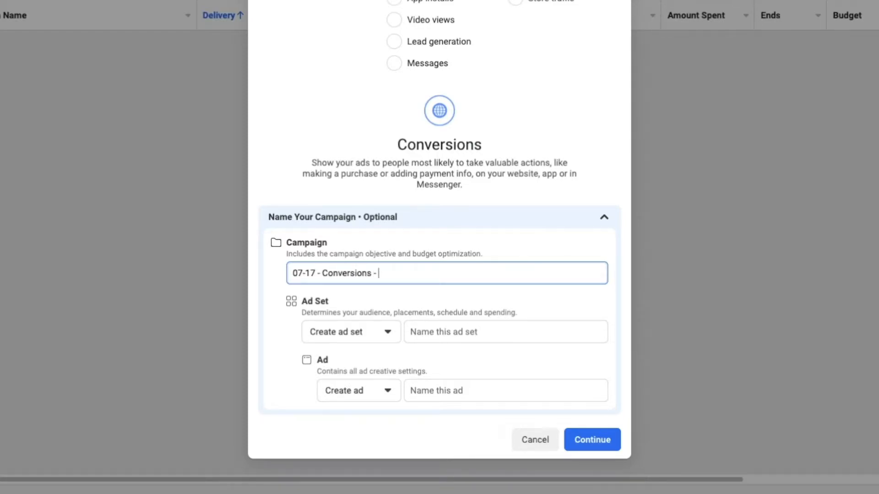
pyautogui.write('Product')
# Name the new ad set "Interests: gymshark".
pyautogui.click(460, 334)
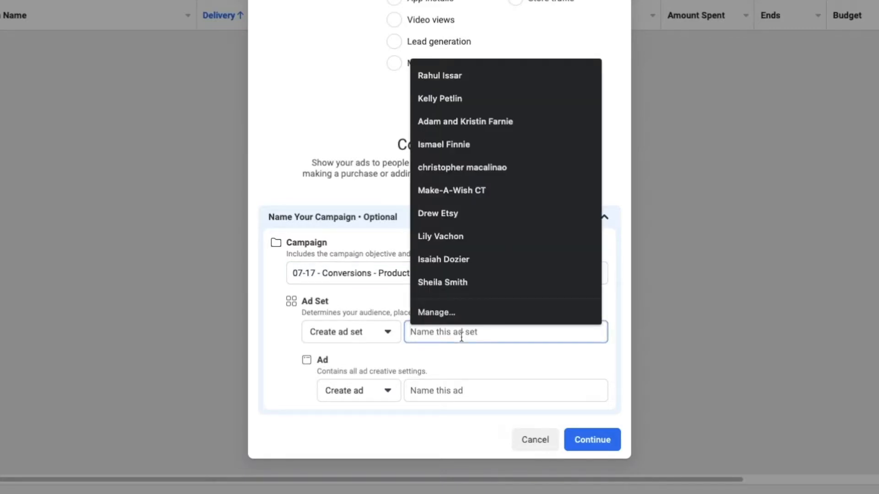
pyautogui.write('Intersts')
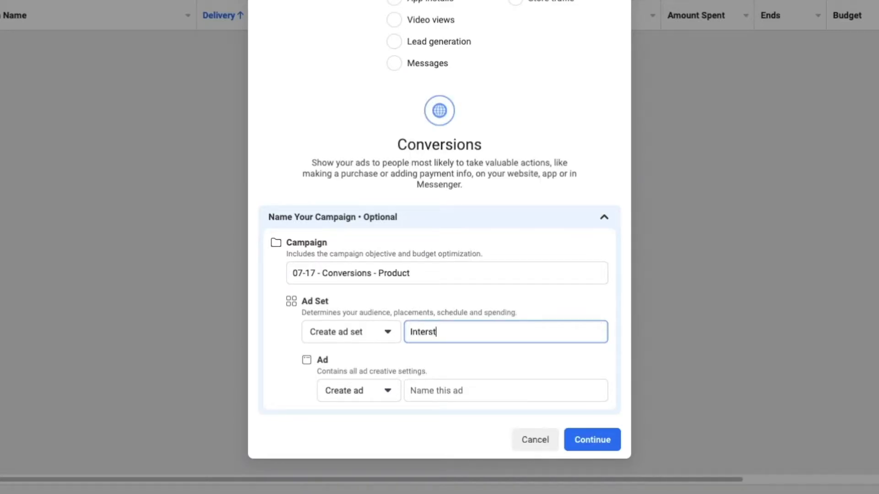
pyautogui.press('BackSpace')
pyautogui.press('BackSpace')
pyautogui.press('BackSpace')
pyautogui.write('ests: gymshark')
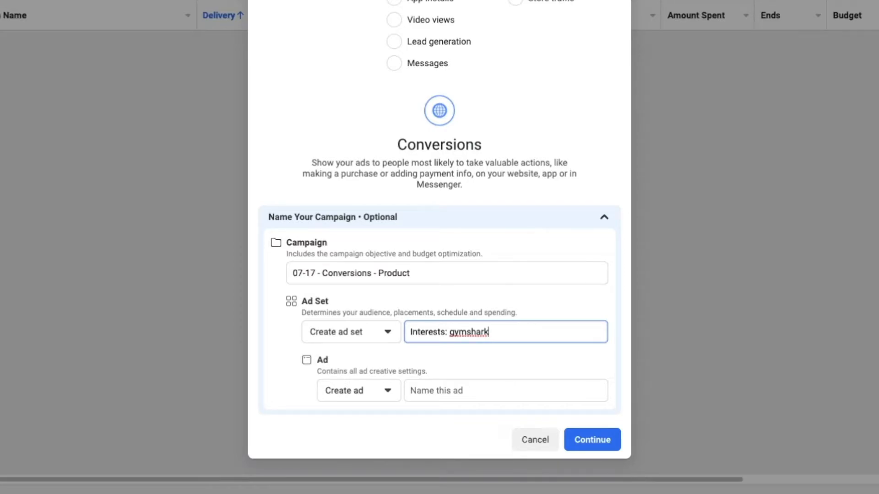
# Name the ad "Image Ad #1" and continue to create the campaign draft.
pyautogui.click(487, 409)
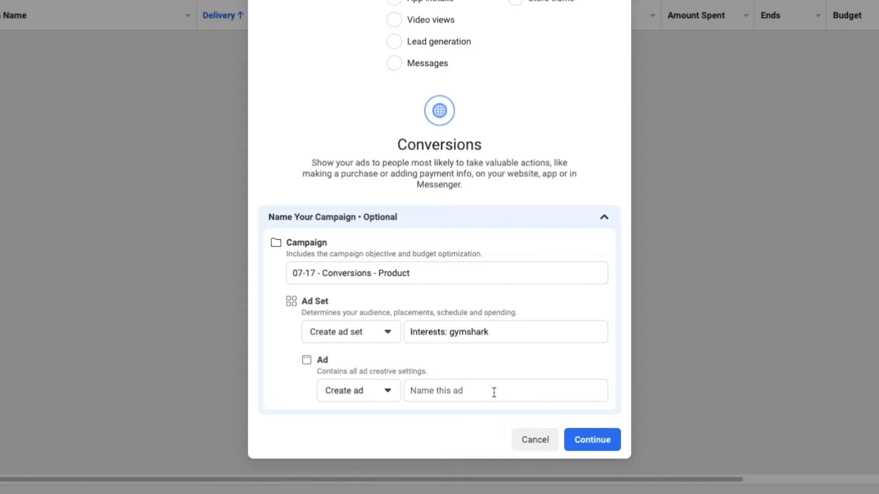
pyautogui.click(494, 393)
pyautogui.write('Image ')
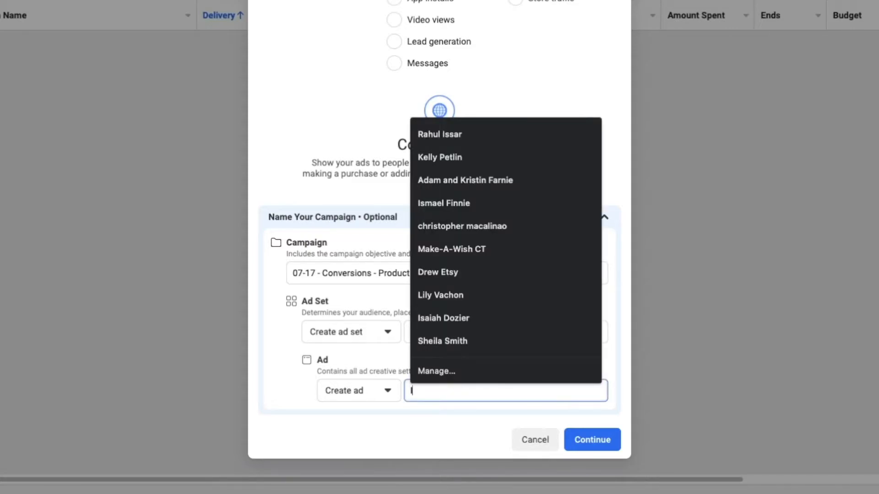
pyautogui.write('Ad #1')
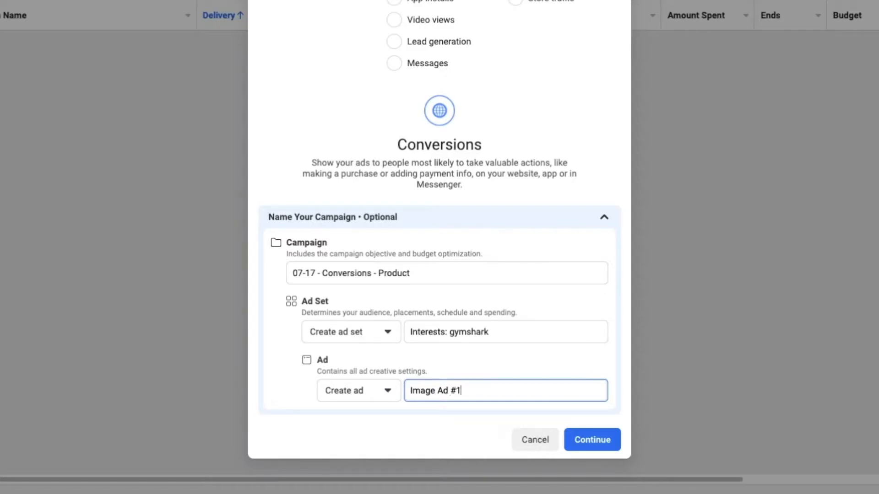
pyautogui.click(591, 435)
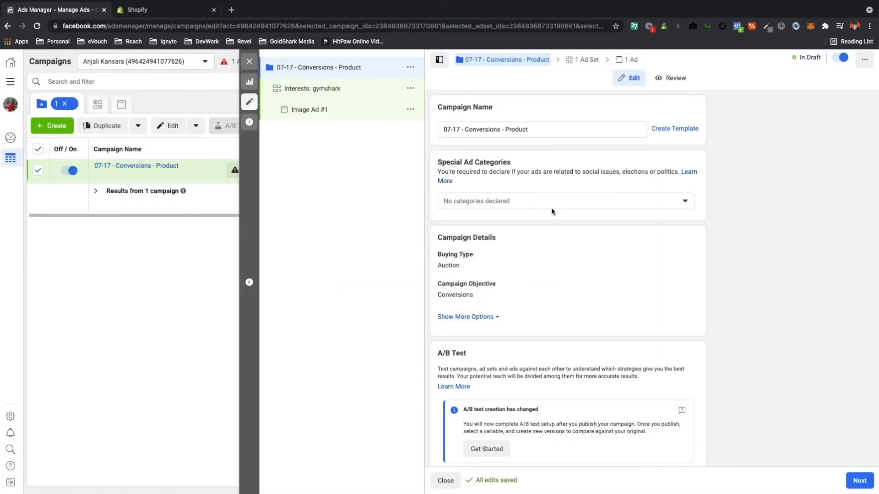
# Review the campaign's special ad categories, details, A/B test and Campaign Budget Optimization settings.
pyautogui.scroll(-2, 553, 225)
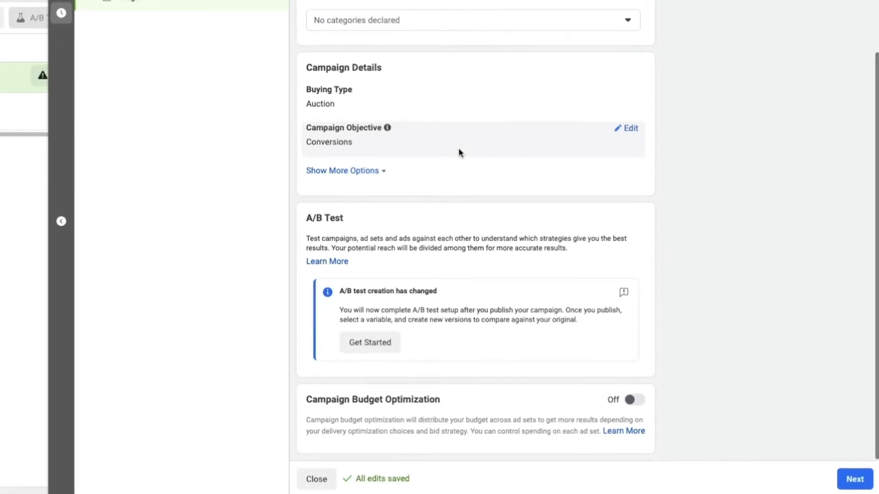
pyautogui.scroll(2, 553, 225)
pyautogui.scroll(-1, 460, 152)
pyautogui.scroll(1, 460, 153)
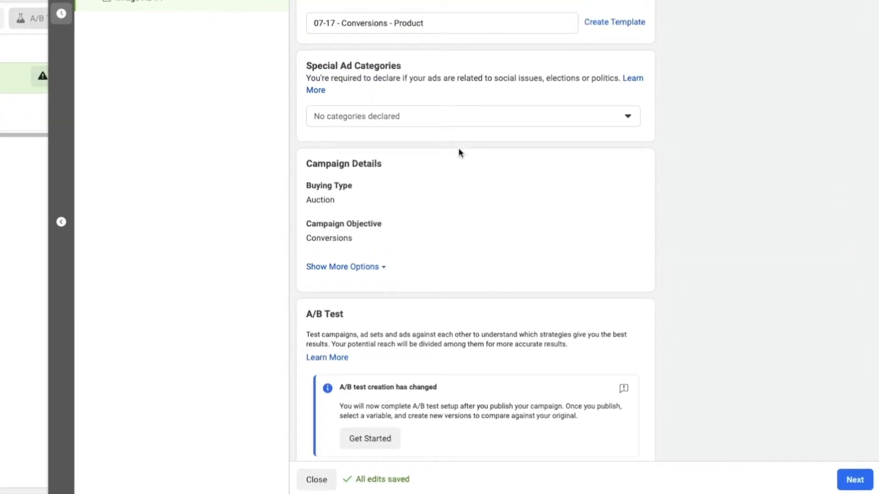
pyautogui.scroll(-1, 460, 152)
pyautogui.scroll(1, 459, 152)
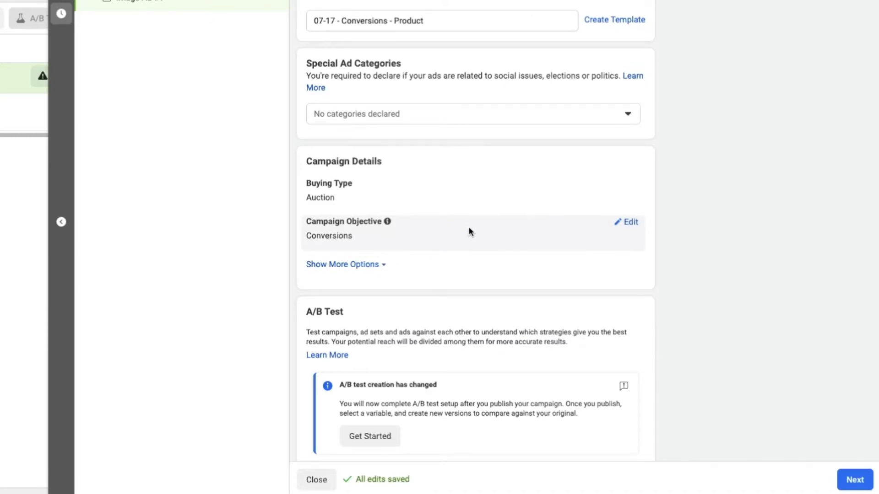
pyautogui.scroll(-2, 435, 306)
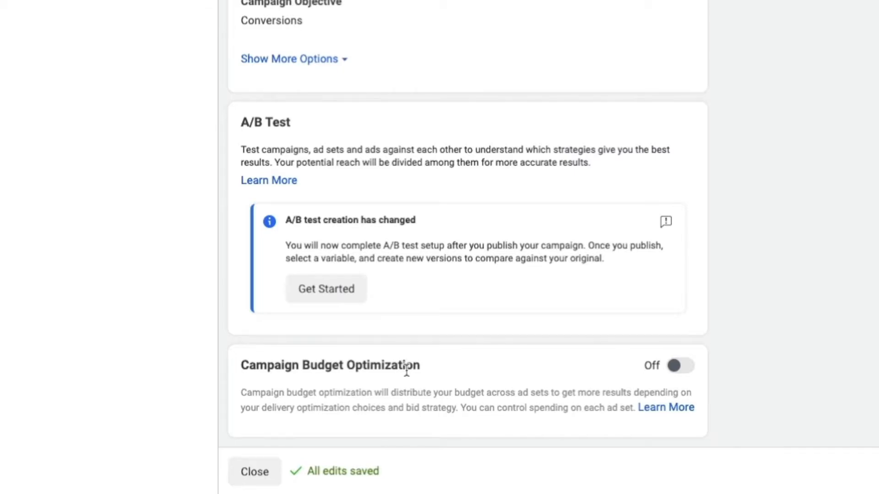
pyautogui.scroll(3, 407, 371)
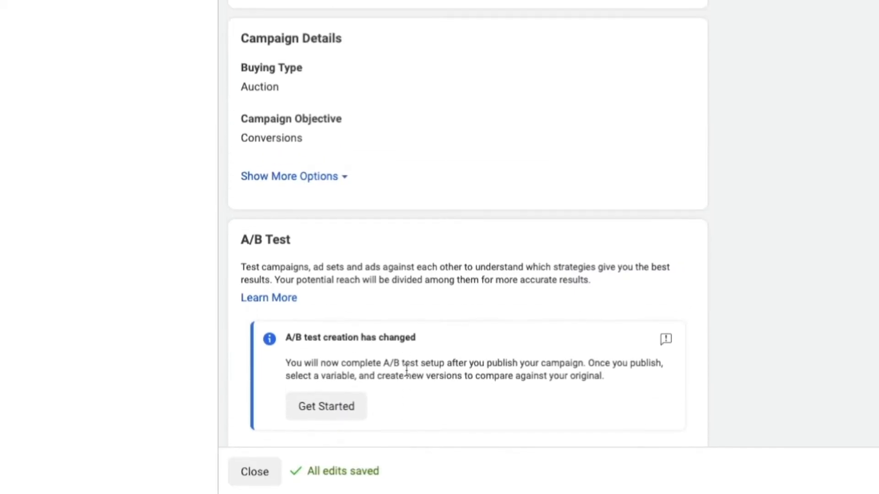
pyautogui.scroll(-3, 407, 369)
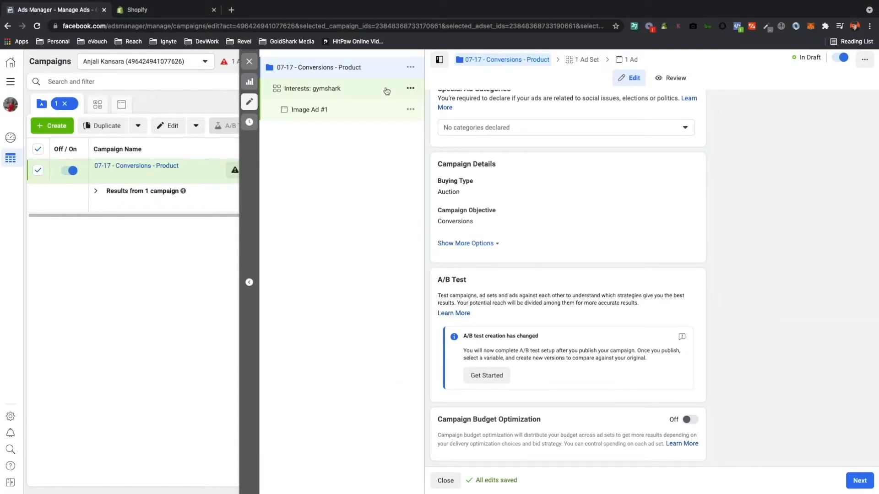
# Open the "Interests: gymshark" ad set and review its conversion, dynamic creative, offer, and budget and schedule settings.
pyautogui.click(387, 91)
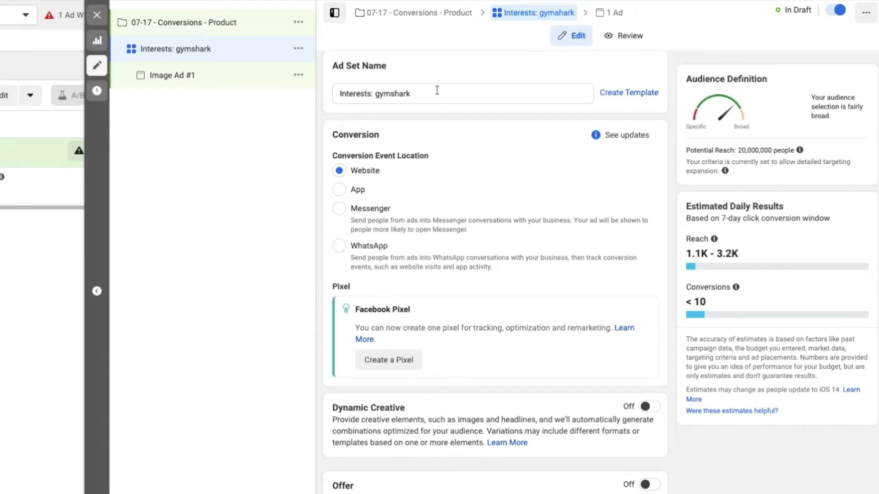
pyautogui.click(437, 90)
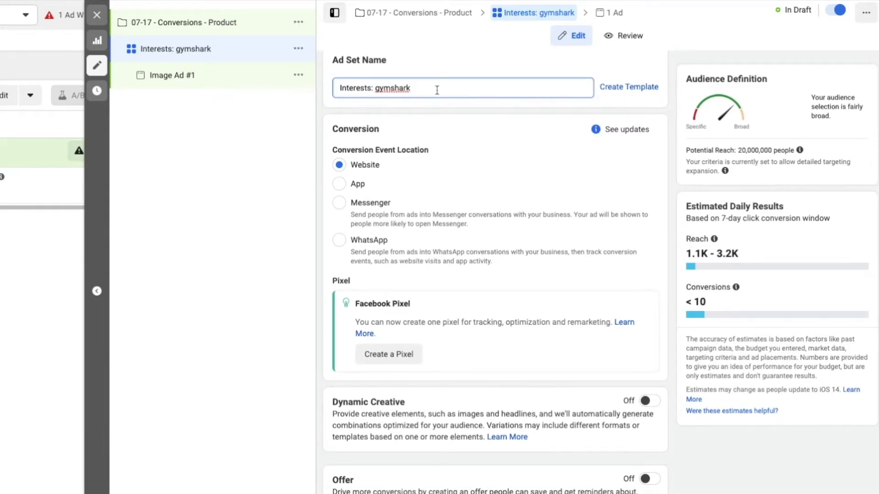
pyautogui.scroll(-8, 437, 91)
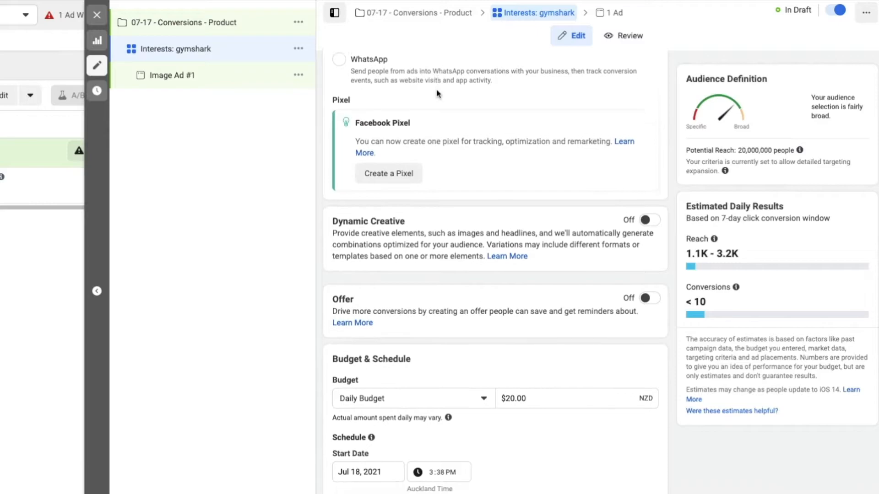
pyautogui.scroll(-1, 462, 244)
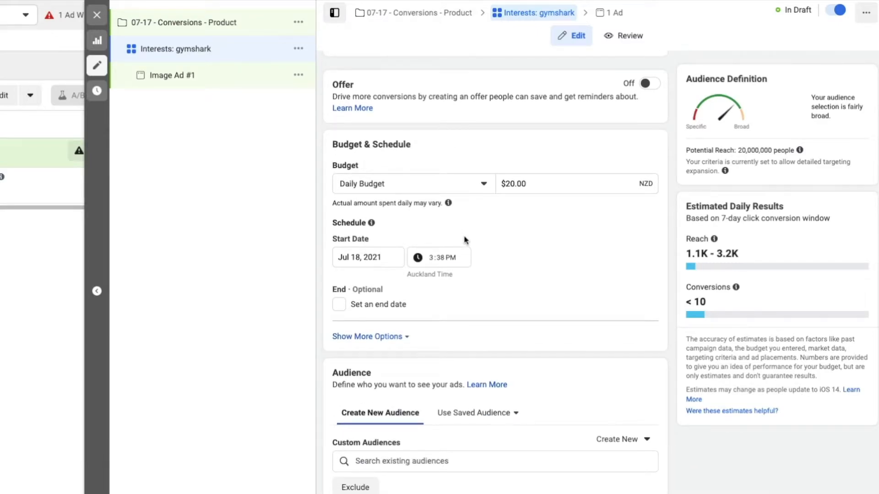
pyautogui.scroll(-1, 463, 239)
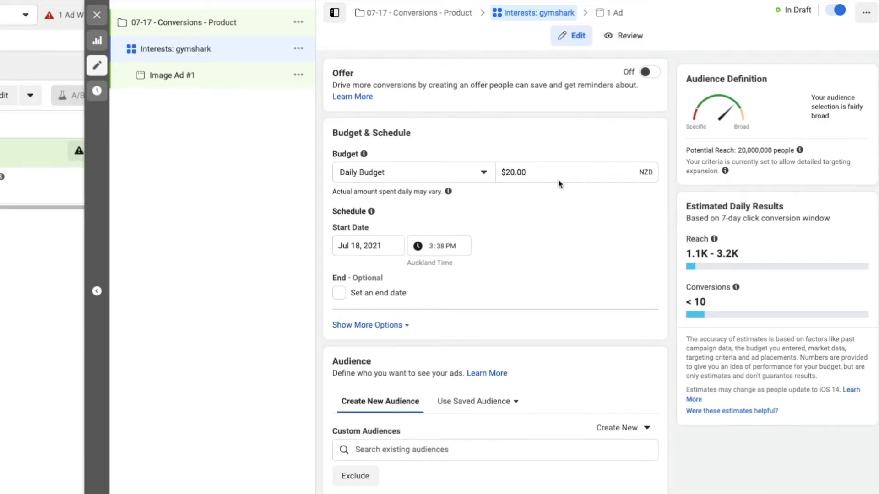
# Open the Locations setting of the ad set's new audience for editing.
pyautogui.scroll(-5, 559, 184)
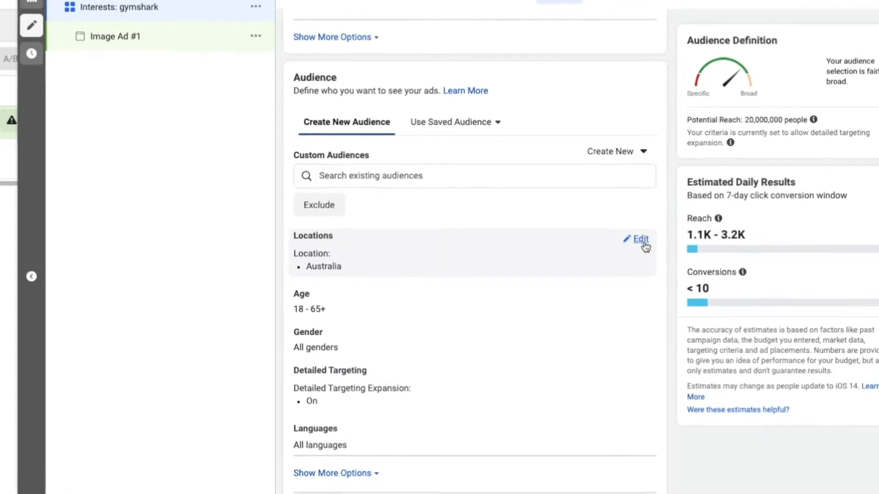
pyautogui.click(643, 242)
pyautogui.scroll(-1, 629, 263)
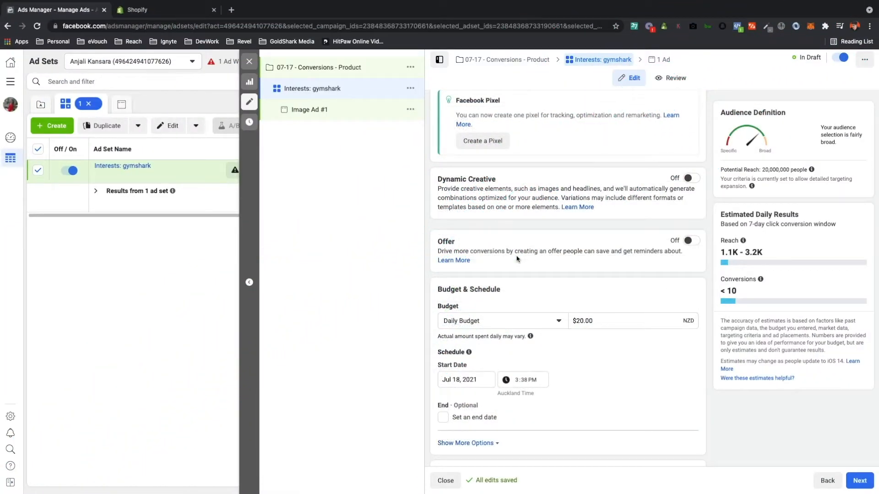
# Search the detailed targeting interests for "gymshark" and add the Gymshark interest to the audience.
pyautogui.scroll(-3, 517, 260)
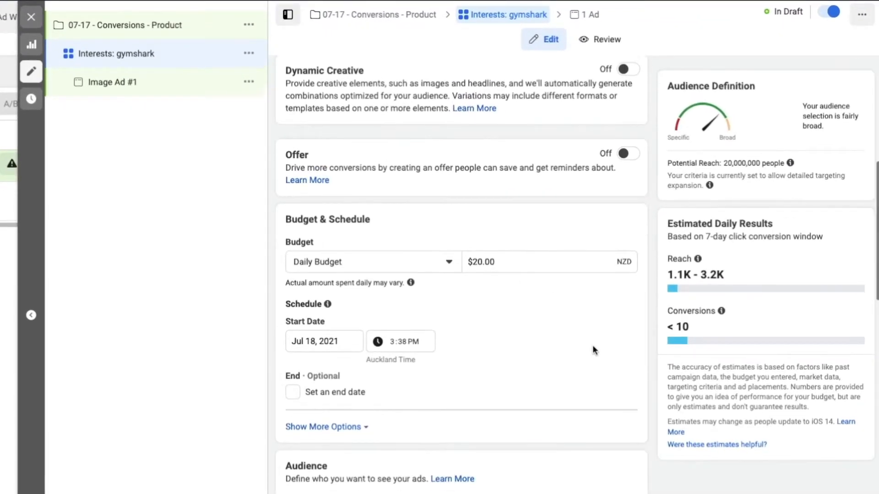
pyautogui.scroll(-10, 594, 350)
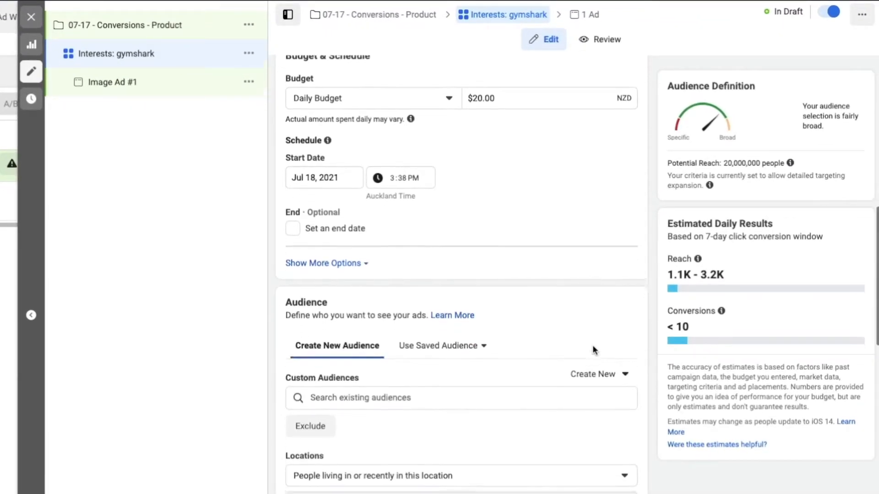
pyautogui.click(447, 332)
pyautogui.write('gymshark')
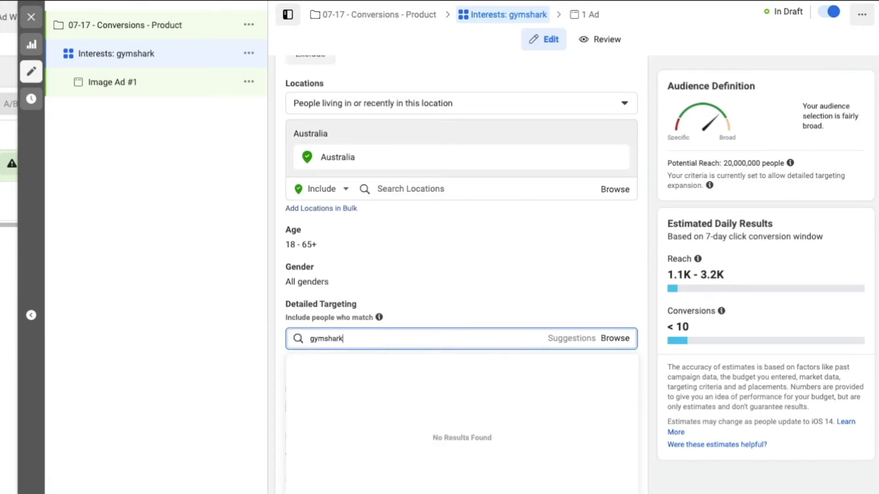
pyautogui.click(405, 372)
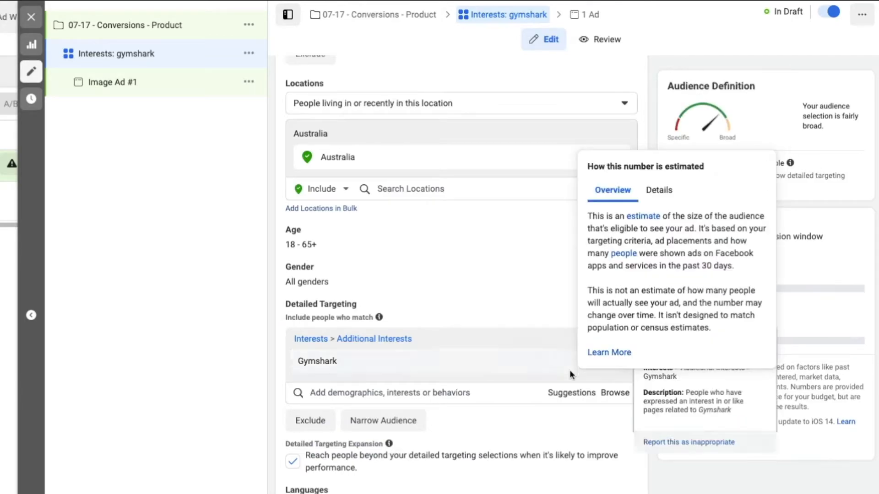
# Turn off Detailed Targeting Expansion so the audience stays limited to the selected interest.
pyautogui.scroll(-1, 588, 419)
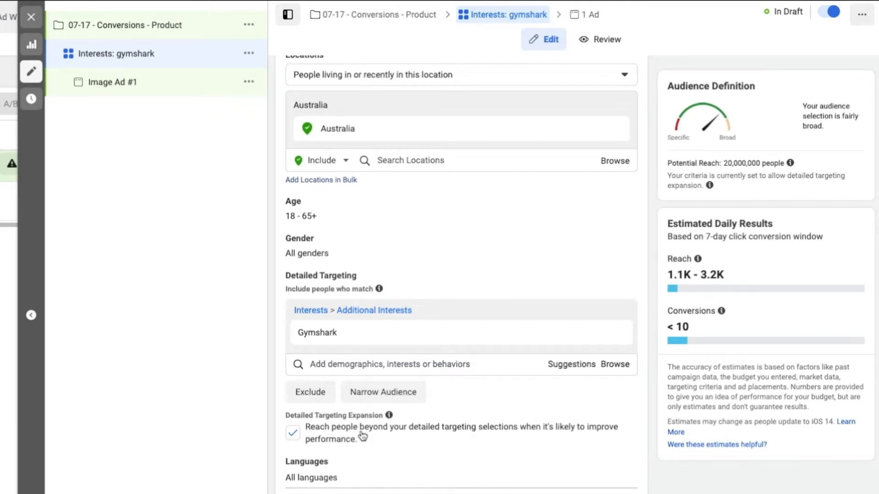
pyautogui.scroll(-1, 383, 449)
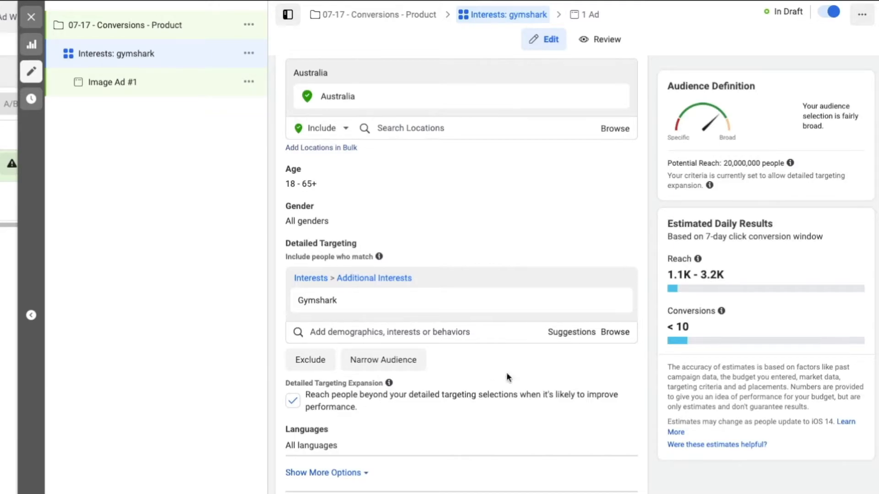
pyautogui.scroll(-1, 555, 367)
pyautogui.click(295, 396)
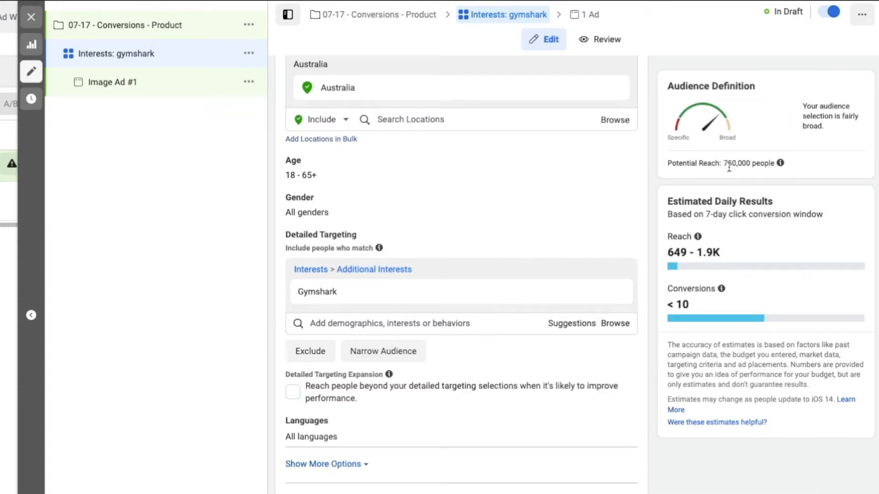
# Check the audience's potential reach and look at the location search and map for Australia.
pyautogui.tripleClick(729, 166)
pyautogui.click(655, 209)
pyautogui.scroll(1, 655, 212)
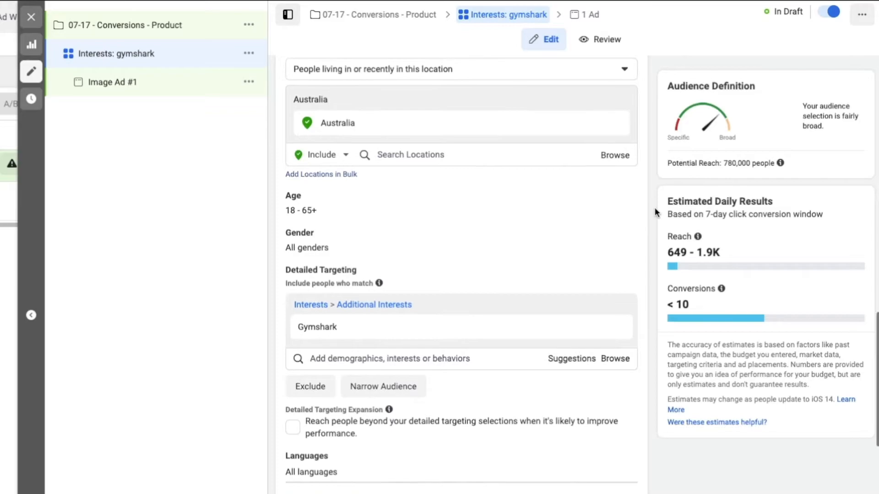
pyautogui.click(475, 156)
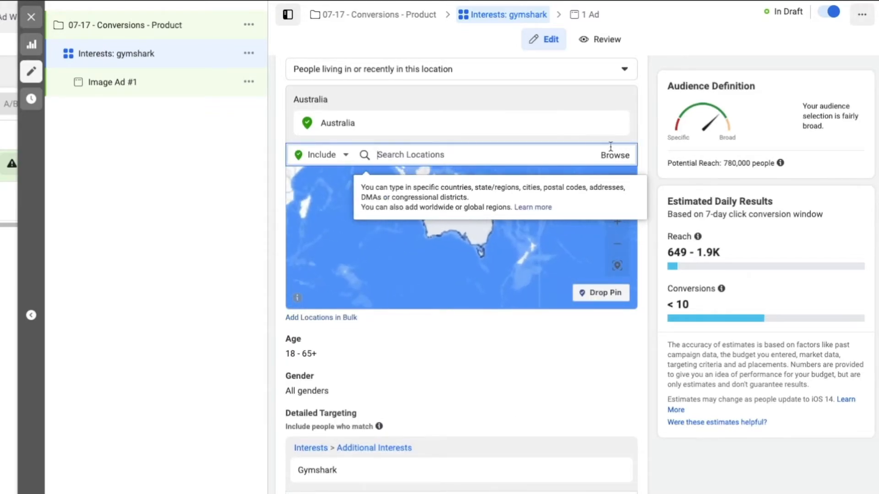
pyautogui.click(651, 140)
pyautogui.scroll(-1, 651, 139)
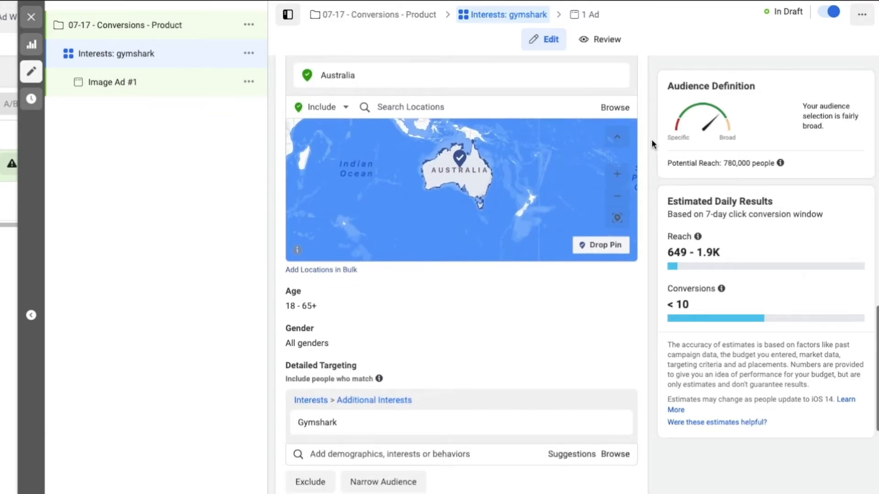
# Try adding Lululemon Athletica to the detailed targeting from the suggested interests.
pyautogui.scroll(-3, 555, 355)
pyautogui.click(572, 295)
pyautogui.click(432, 333)
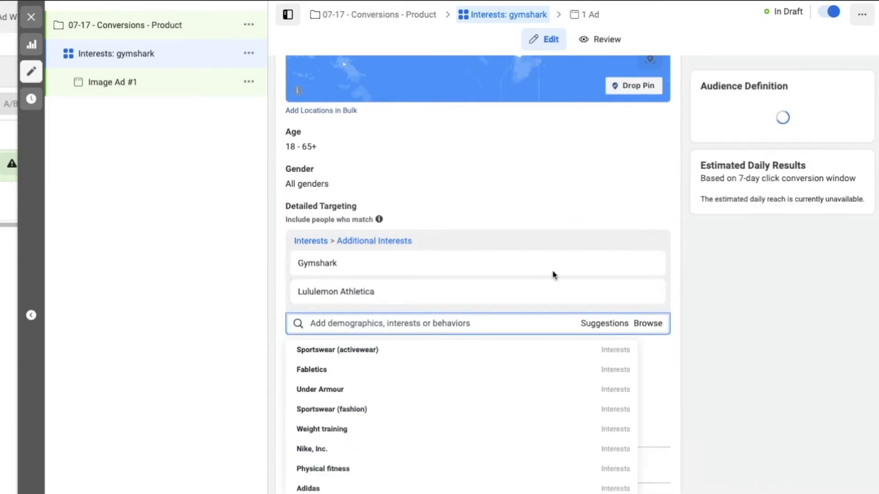
pyautogui.click(675, 205)
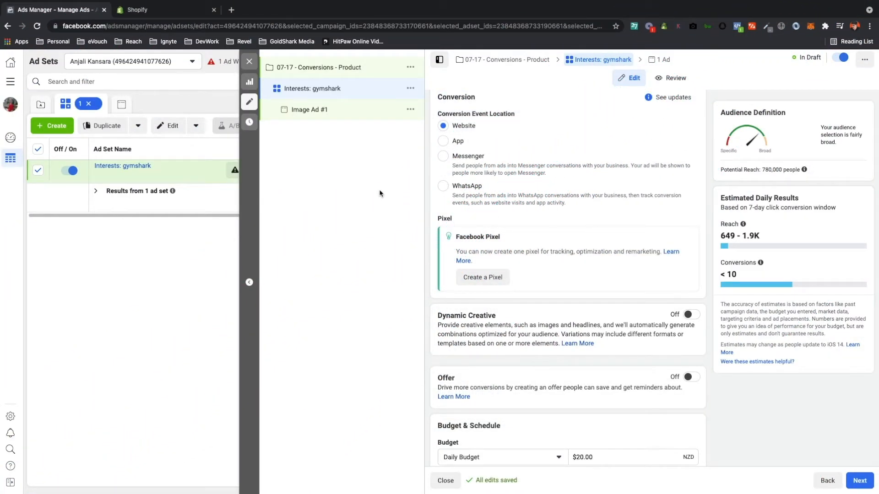
# Review the ad set's conversion, pixel, dynamic creative, budget and audience settings.
pyautogui.scroll(2, 529, 218)
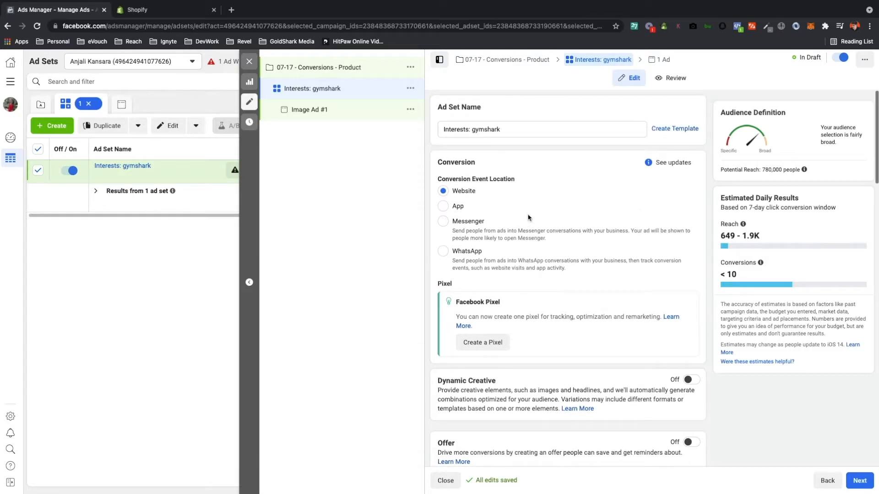
pyautogui.scroll(-2, 528, 218)
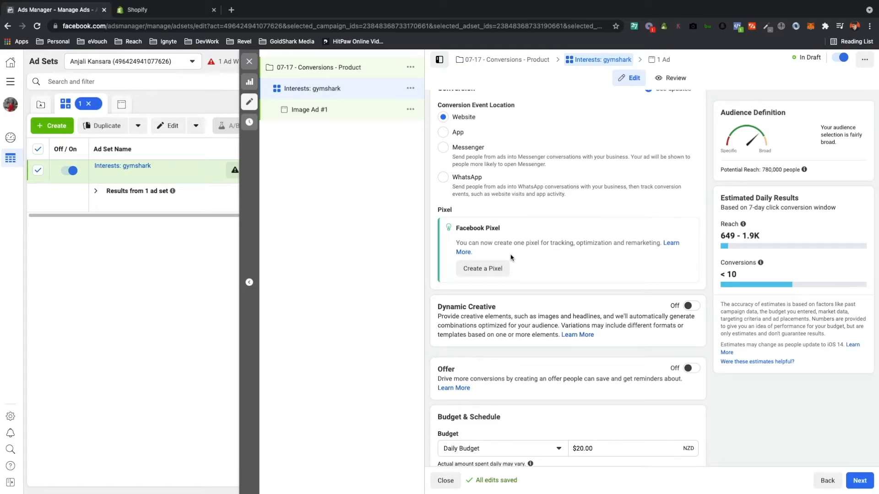
pyautogui.scroll(-15, 624, 222)
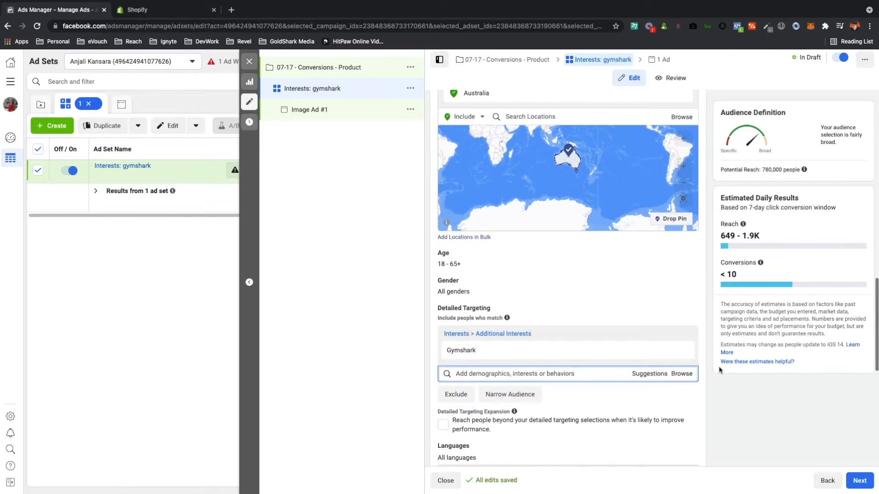
pyautogui.scroll(10, 719, 366)
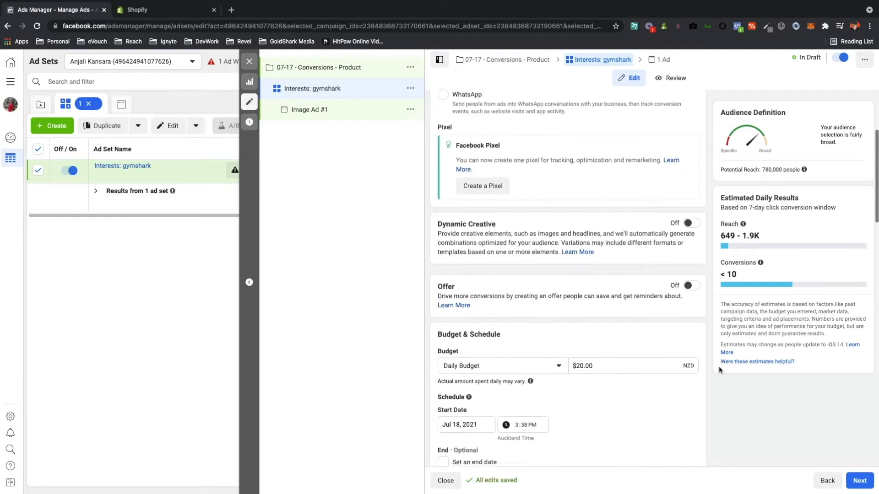
pyautogui.scroll(-10, 718, 366)
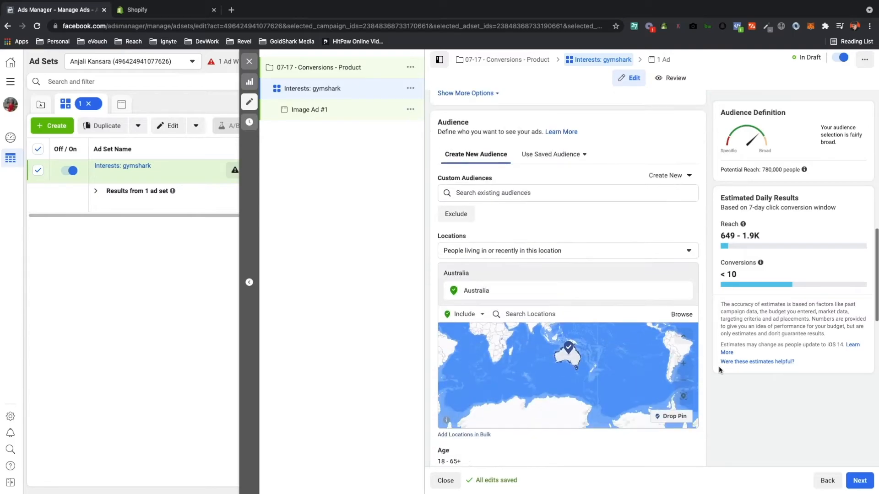
# Set the audience's age range to 20–50 and its gender to Women.
pyautogui.scroll(-4, 719, 366)
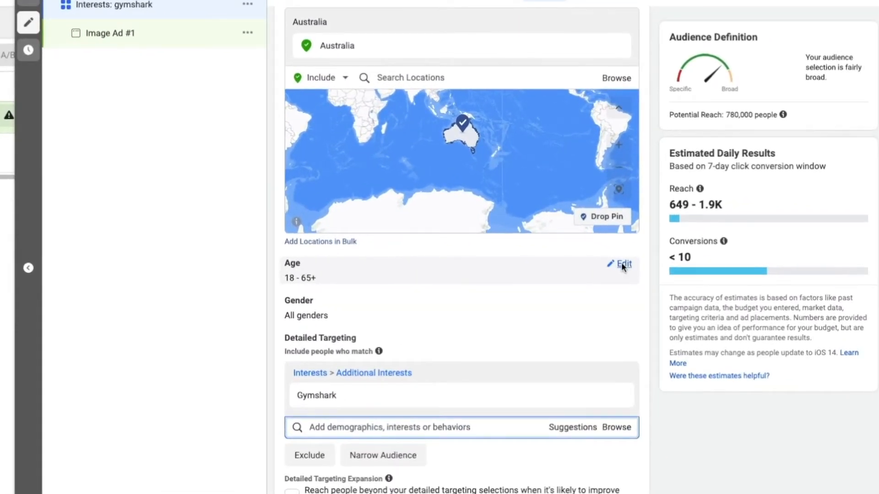
pyautogui.click(624, 265)
pyautogui.click(316, 284)
pyautogui.scroll(-3, 324, 396)
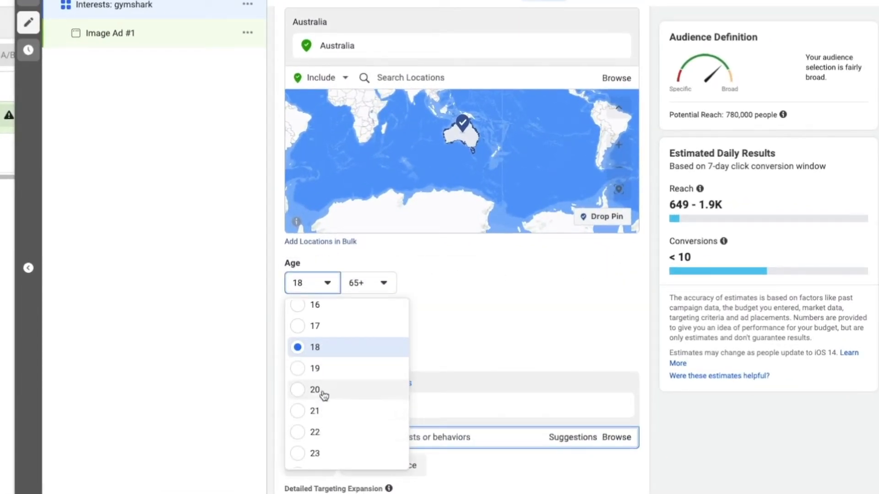
pyautogui.click(314, 390)
pyautogui.click(363, 285)
pyautogui.scroll(3, 378, 408)
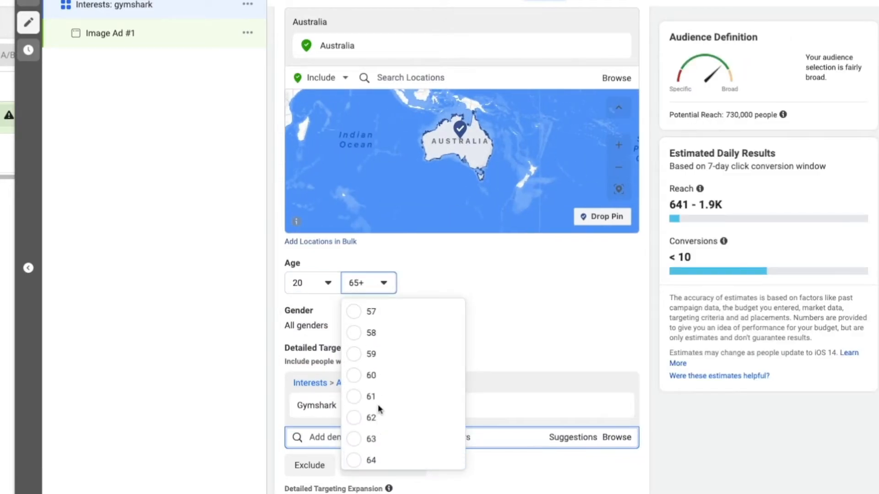
pyautogui.scroll(3, 386, 332)
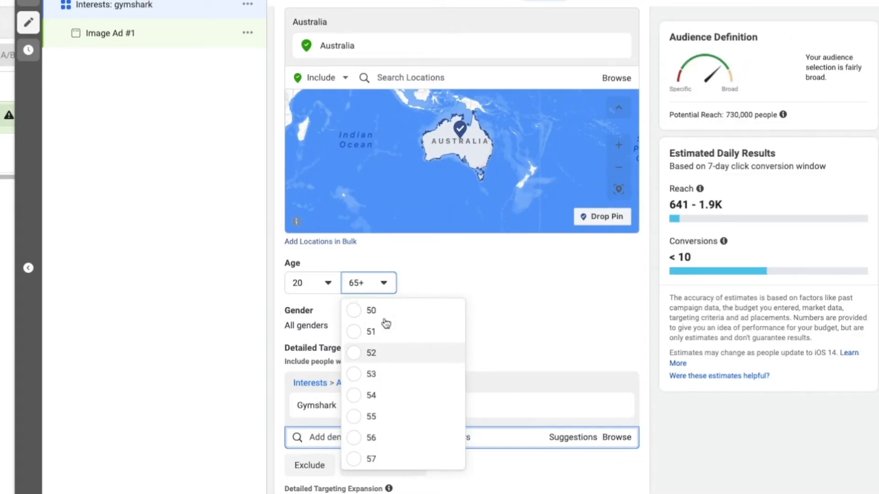
pyautogui.click(386, 321)
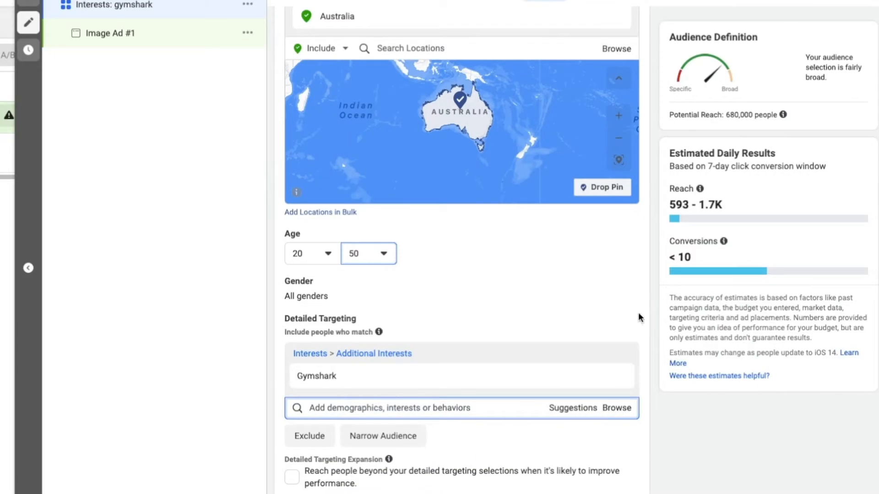
pyautogui.click(615, 282)
pyautogui.click(378, 299)
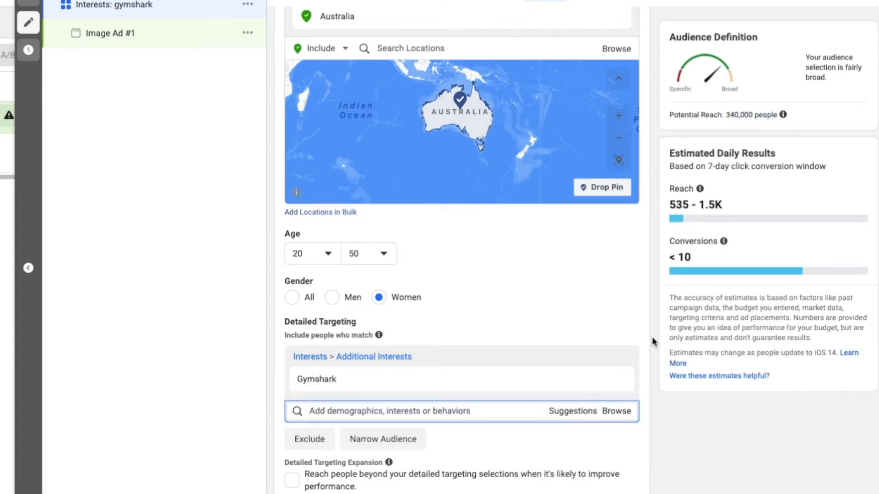
# Set the audience's language to English (All).
pyautogui.scroll(-6, 651, 337)
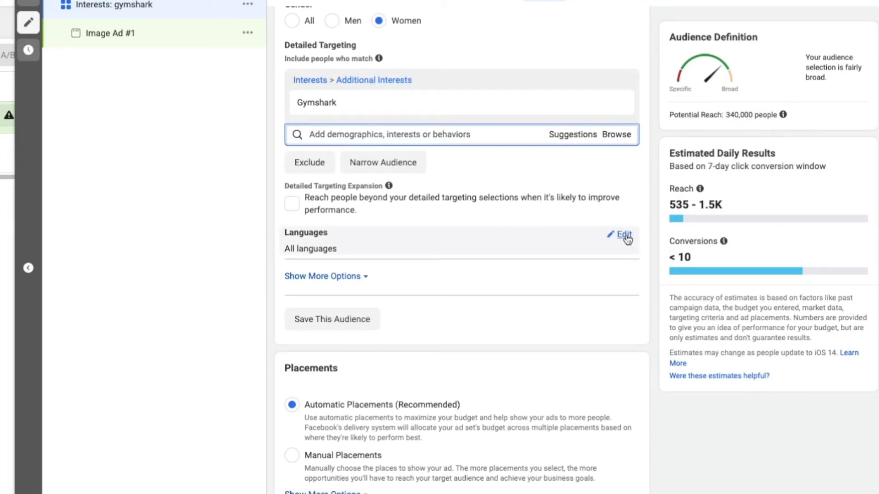
pyautogui.click(625, 235)
pyautogui.click(412, 247)
pyautogui.write('Engl')
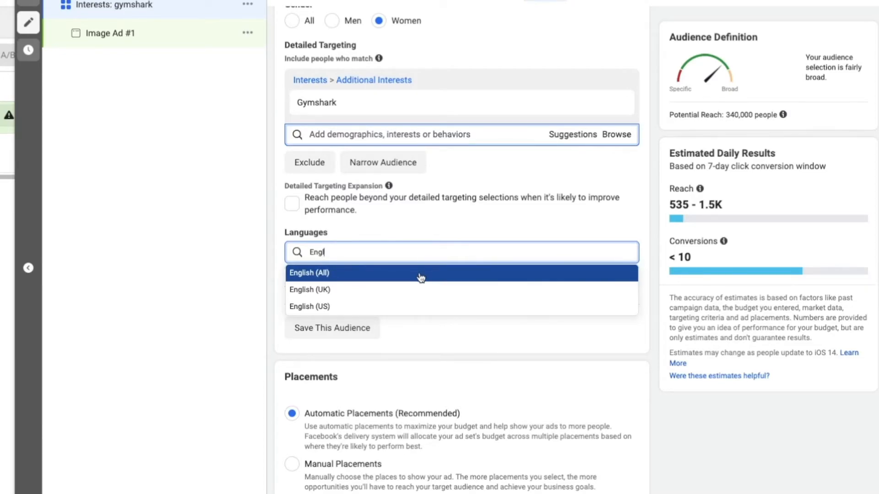
pyautogui.click(418, 274)
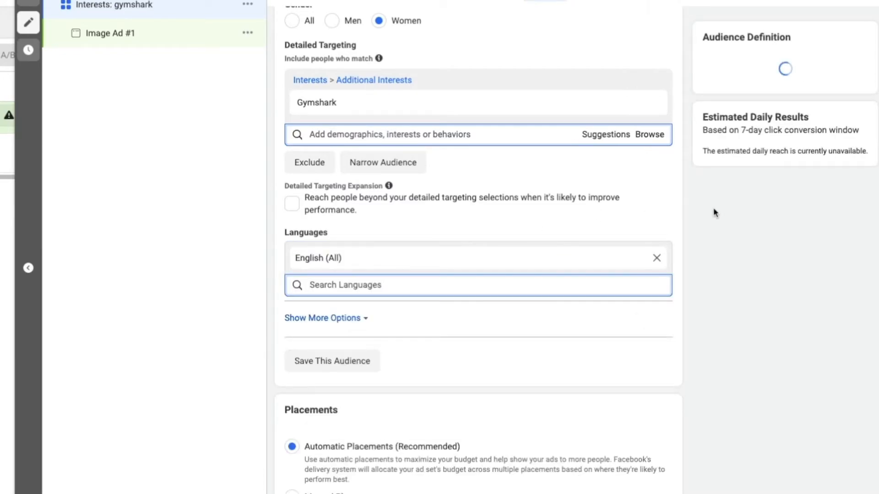
# Review the ad set's placements and optimization and delivery settings, and open the "Image Ad #1" ad.
pyautogui.scroll(-6, 657, 220)
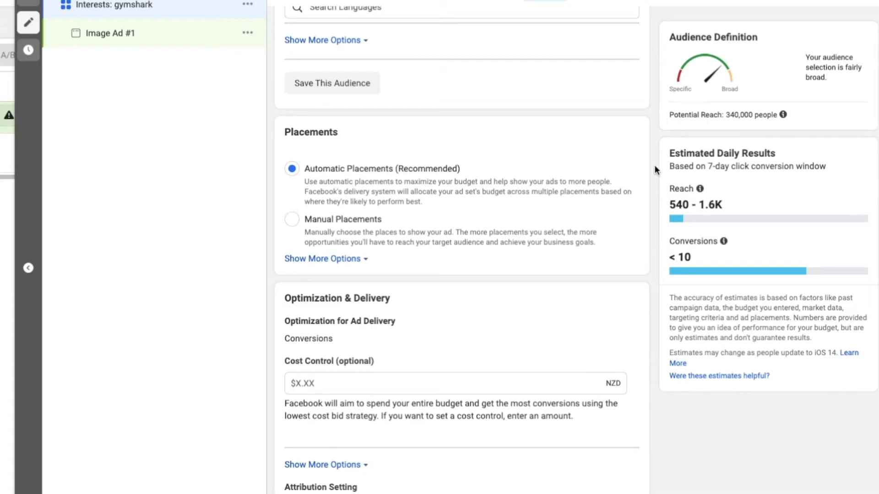
pyautogui.scroll(-1, 656, 167)
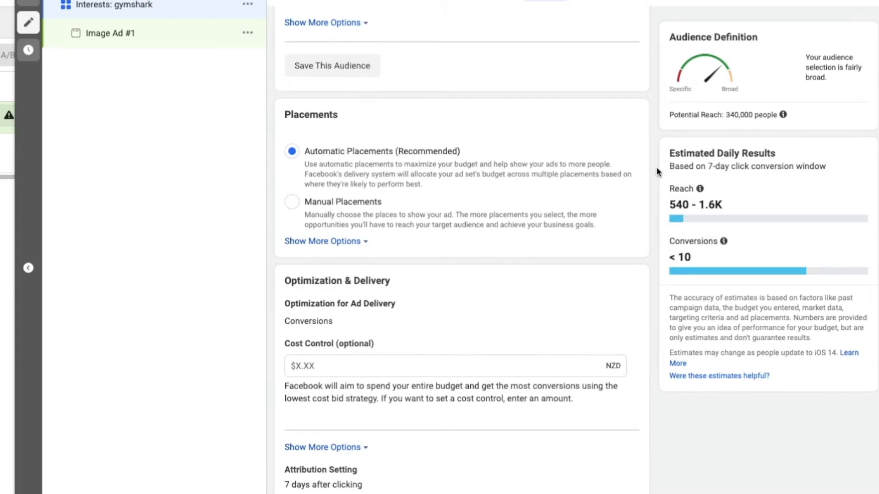
pyautogui.click(161, 41)
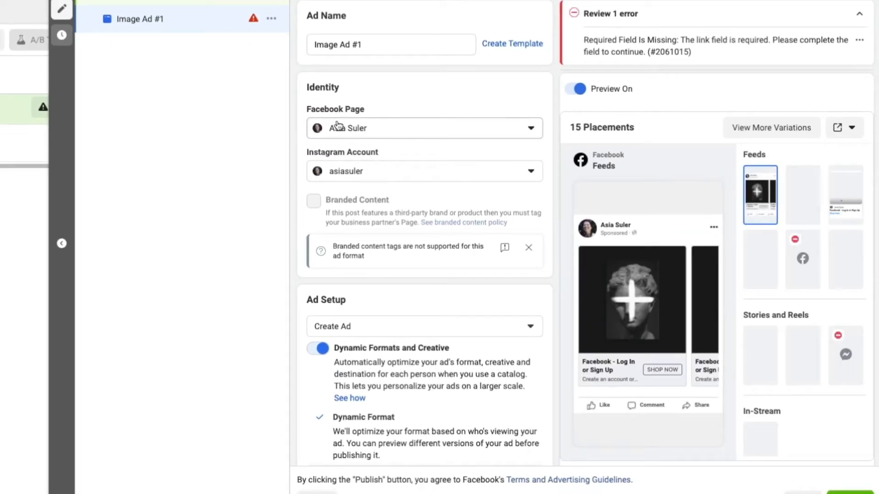
# Change the Facebook Page in the ad's identity to the page listed under the Literature account.
pyautogui.click(338, 126)
pyautogui.scroll(-2, 425, 233)
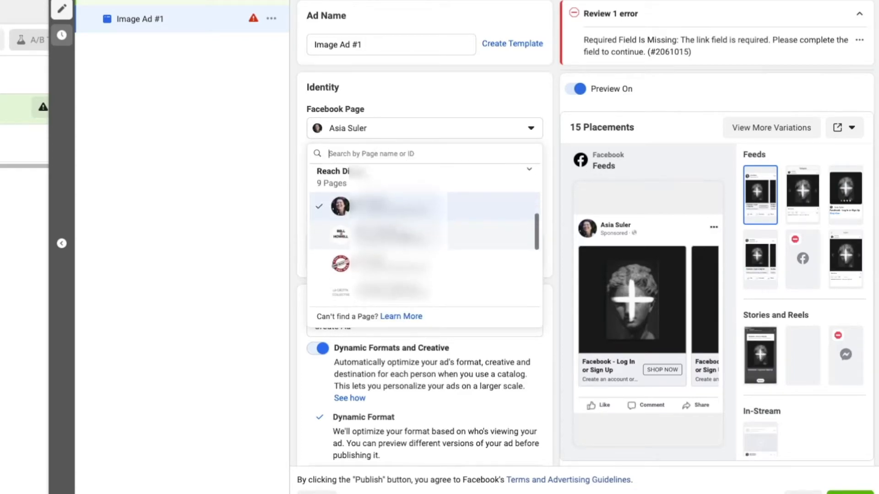
pyautogui.scroll(5, 457, 190)
pyautogui.scroll(-1, 457, 190)
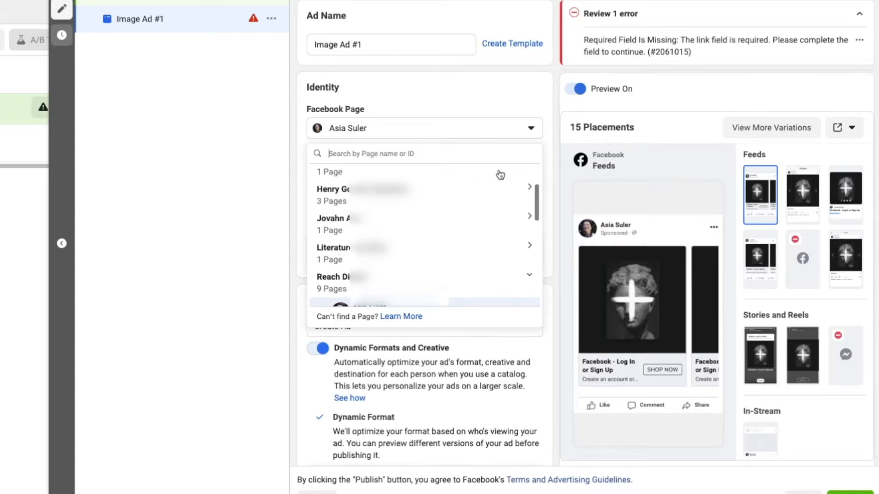
pyautogui.scroll(1, 503, 184)
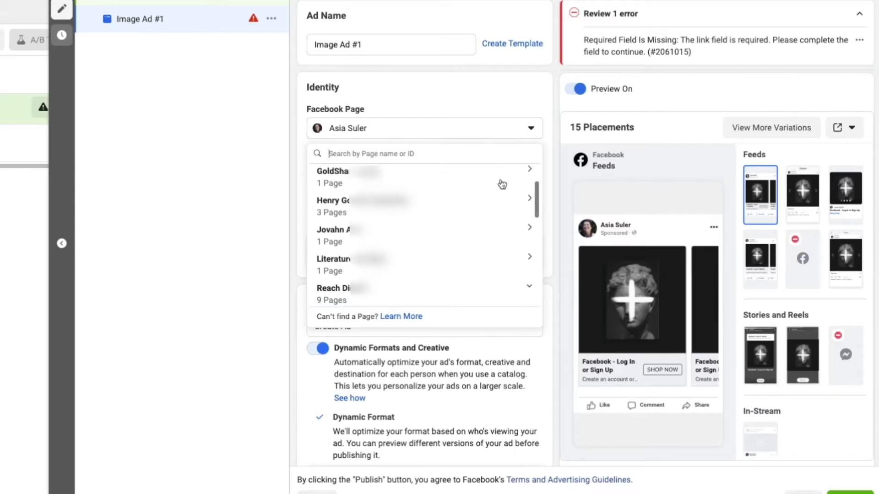
pyautogui.click(547, 151)
pyautogui.click(511, 129)
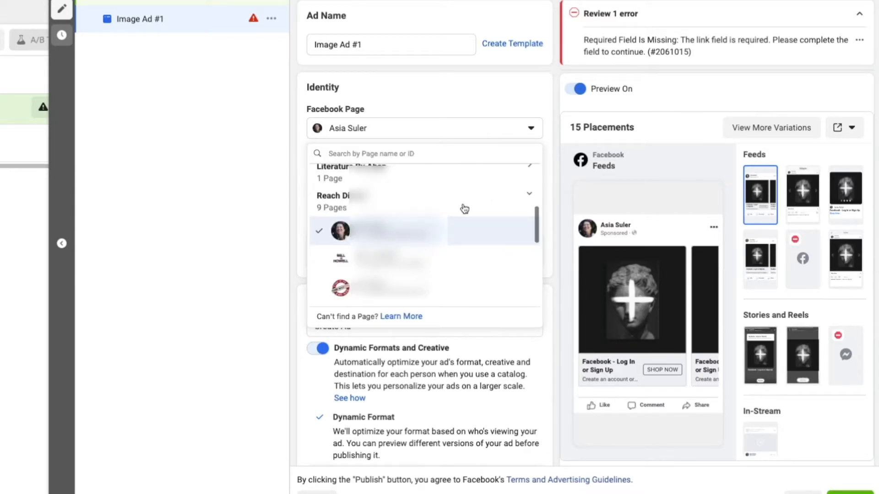
pyautogui.scroll(2, 462, 210)
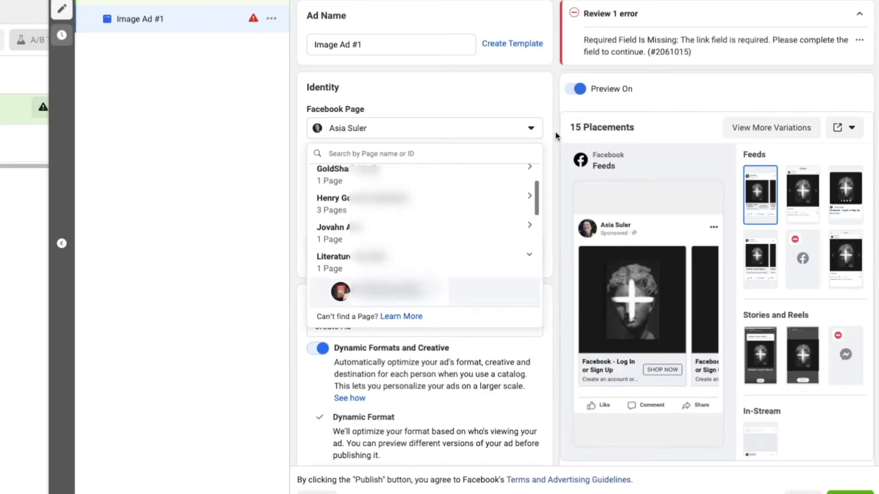
pyautogui.scroll(-2, 550, 172)
pyautogui.scroll(2, 550, 174)
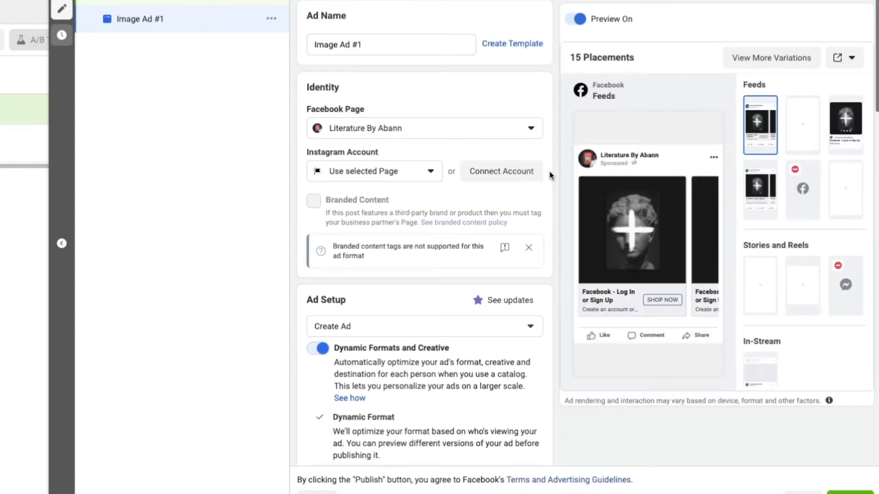
# Turn off Dynamic Formats and Creative for Image Ad #1, using the Single Image or Video format.
pyautogui.scroll(-8, 550, 174)
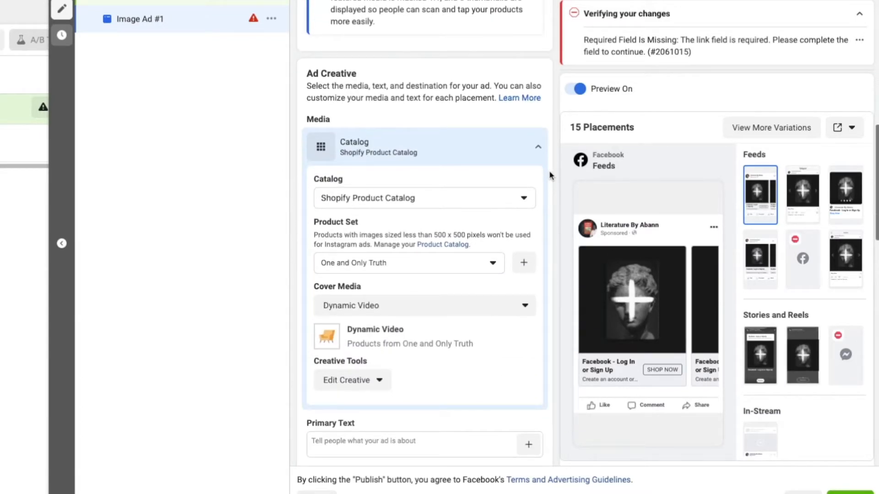
pyautogui.click(538, 146)
pyautogui.scroll(-2, 535, 177)
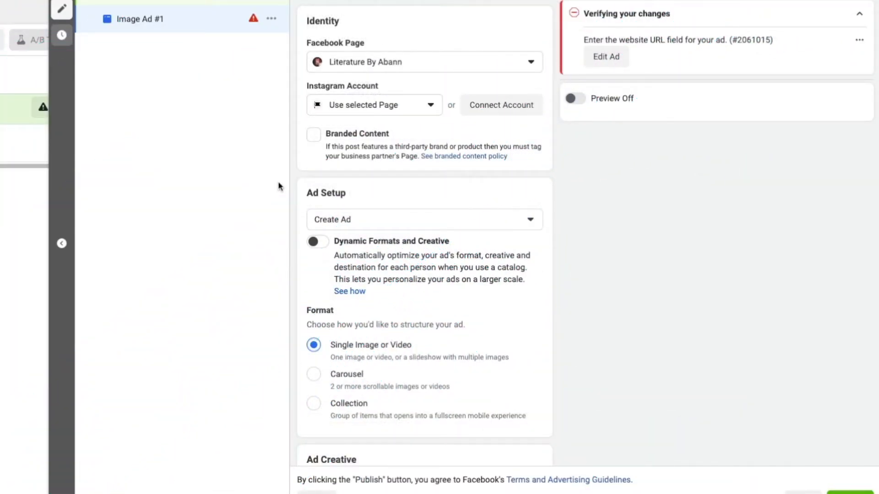
# Add the 2048 × 1365 pexels image from the account images as the ad's media and preview it in Instagram Feed.
pyautogui.scroll(-8, 346, 183)
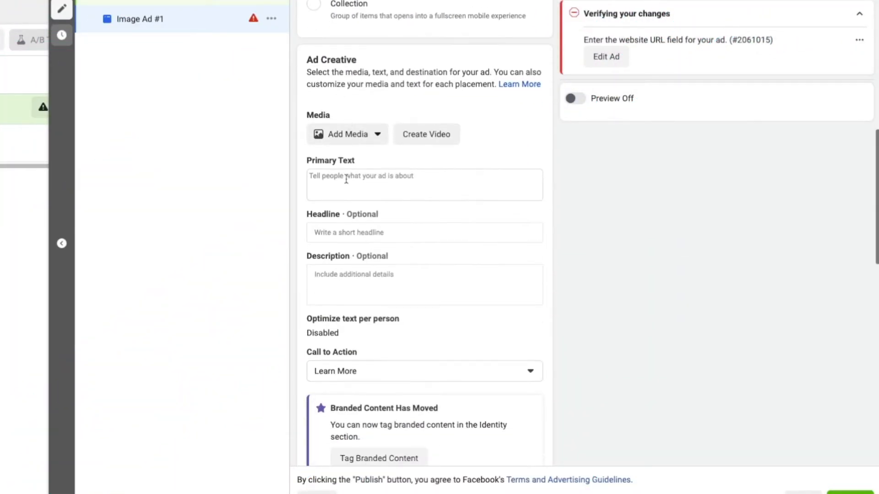
pyautogui.click(347, 182)
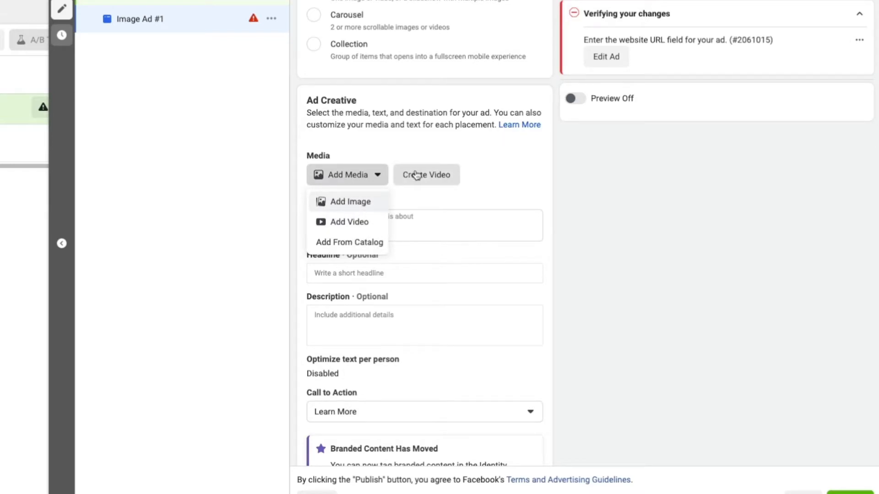
pyautogui.click(382, 201)
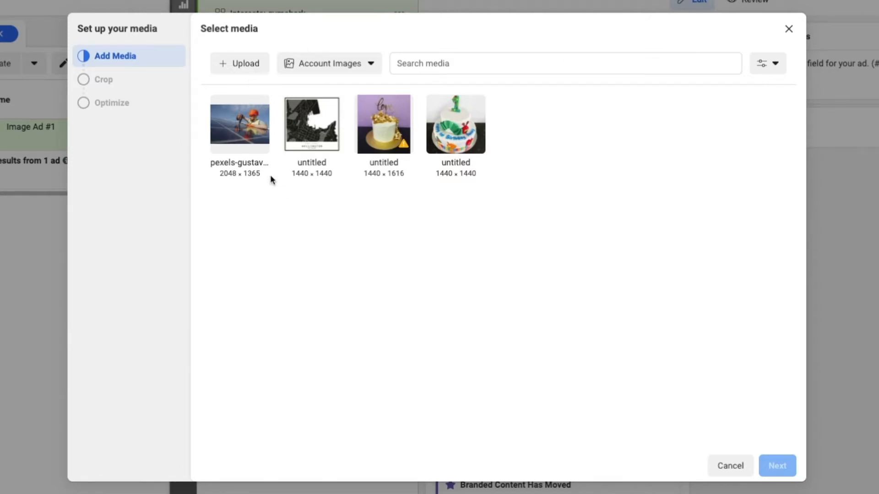
pyautogui.click(246, 141)
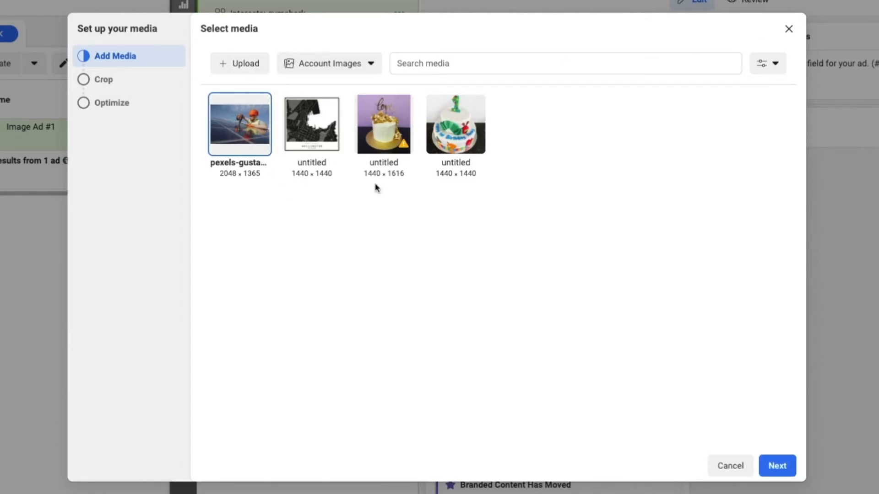
pyautogui.click(778, 466)
pyautogui.click(781, 466)
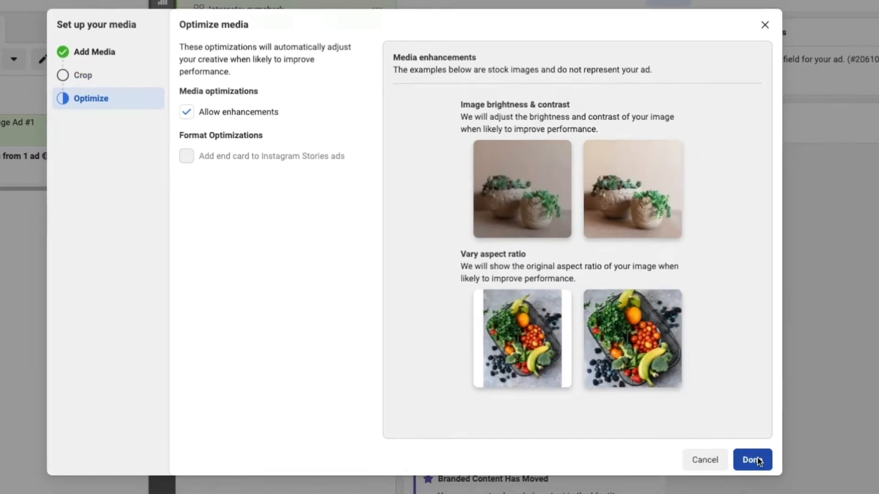
pyautogui.click(779, 466)
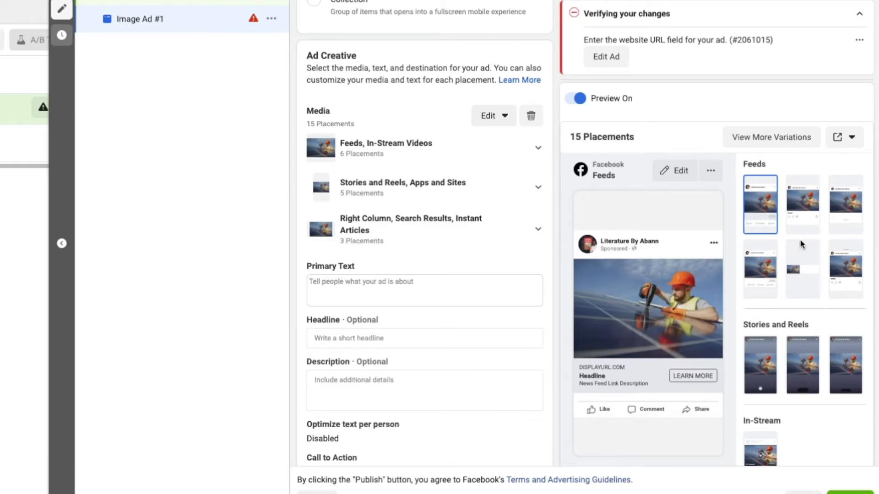
pyautogui.scroll(-1, 802, 215)
pyautogui.click(805, 197)
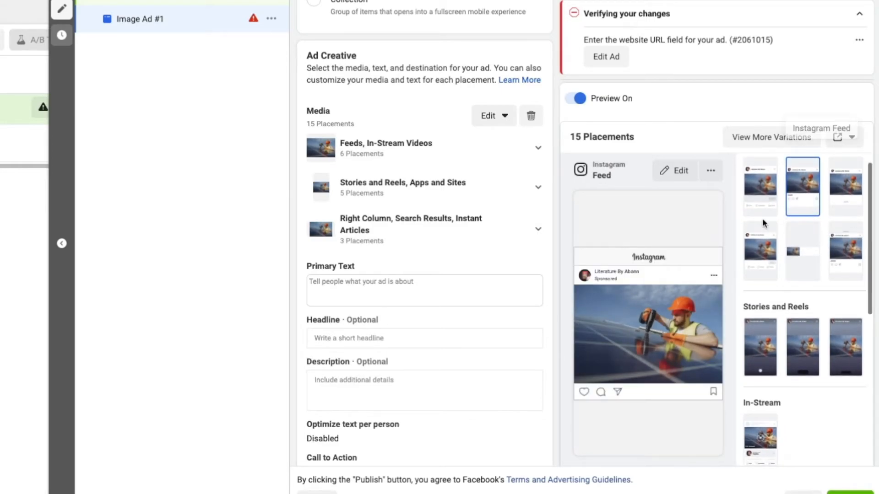
pyautogui.scroll(-3, 460, 300)
pyautogui.click(447, 258)
pyautogui.scroll(-1, 448, 259)
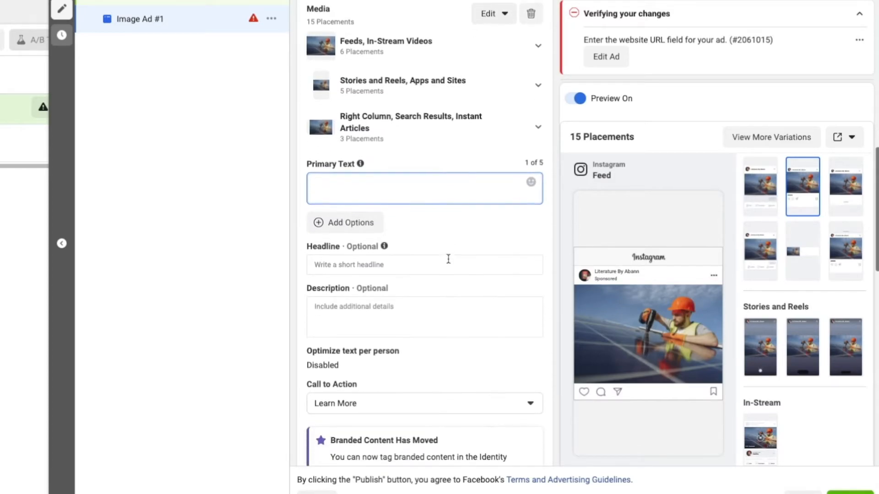
pyautogui.click(448, 259)
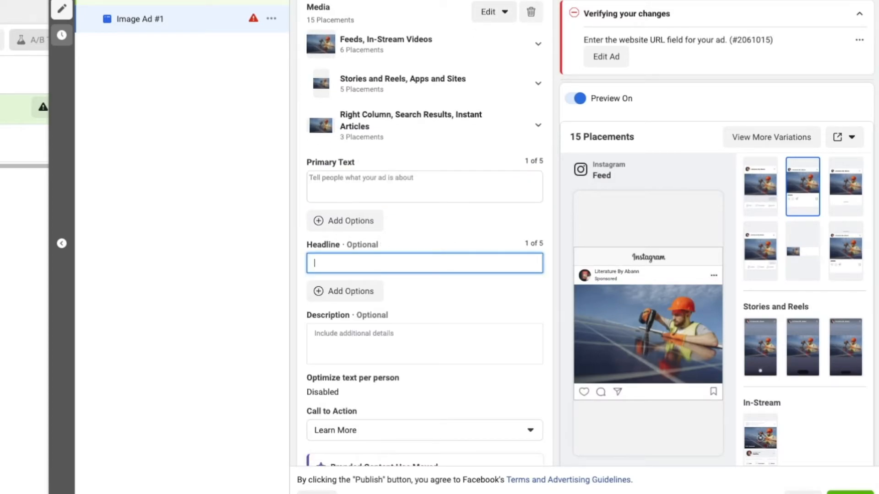
pyautogui.write('this is')
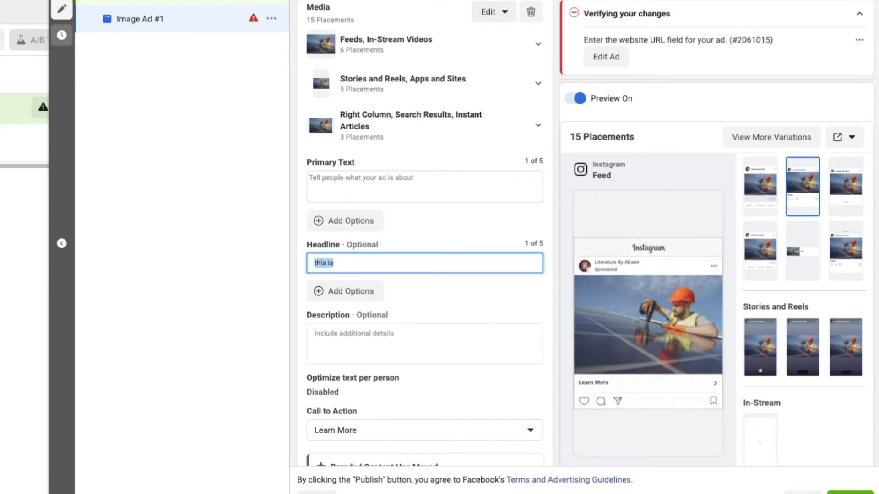
# Set the ad's primary text to "This is a test" and its headline to "Free shipping now".
pyautogui.click(399, 177)
pyautogui.write('This is a test')
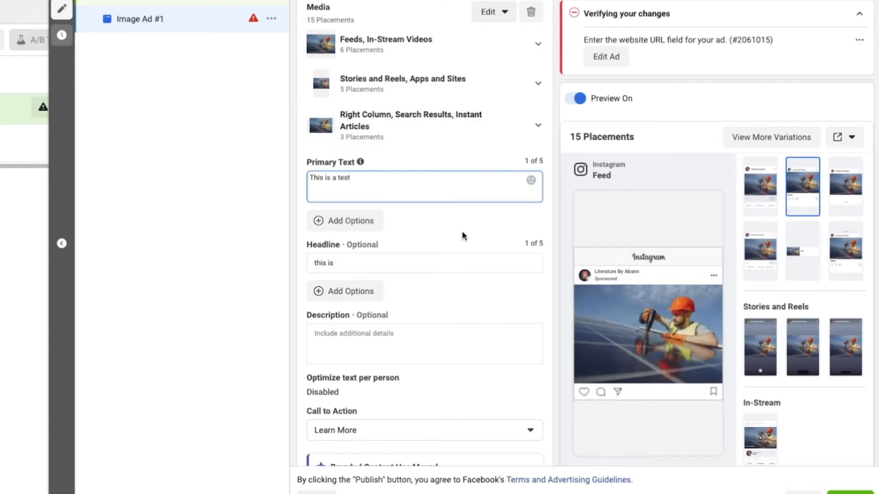
pyautogui.click(233, 233)
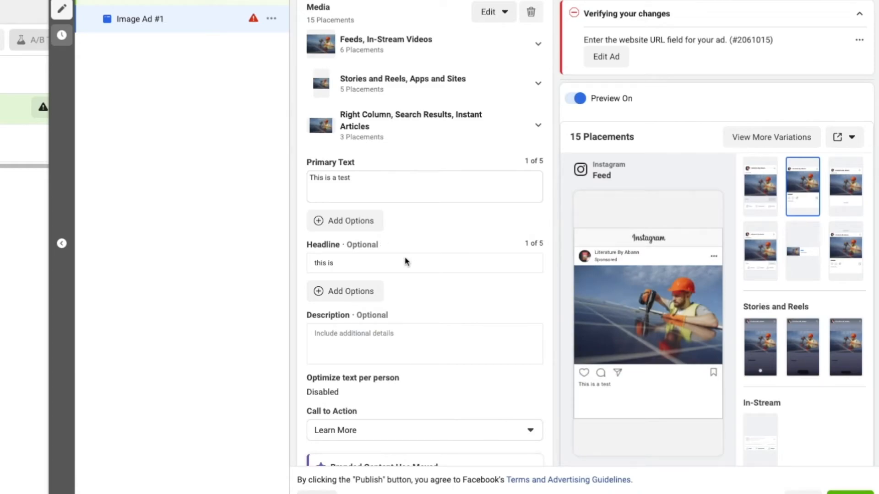
pyautogui.click(396, 265)
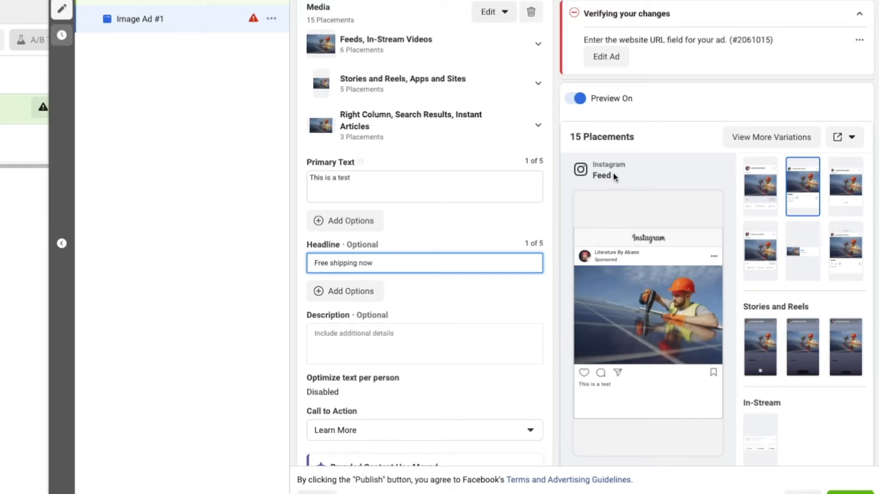
pyautogui.click(756, 193)
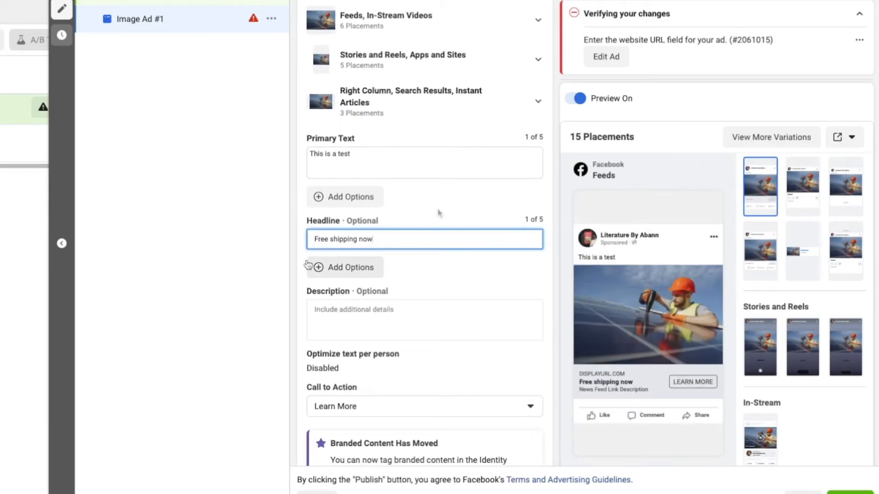
# Review the ad's call-to-action options and the website destination settings.
pyautogui.scroll(-3, 438, 213)
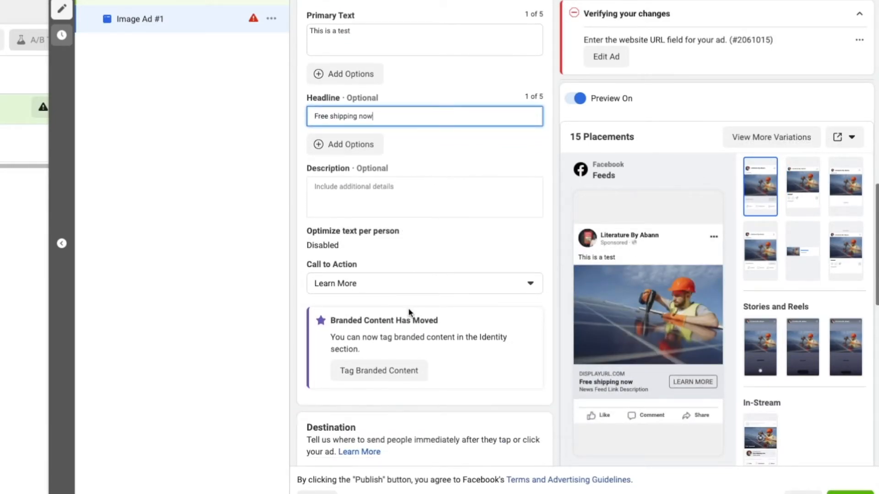
pyautogui.click(420, 285)
pyautogui.scroll(-2, 386, 446)
pyautogui.scroll(4, 386, 439)
pyautogui.scroll(-5, 412, 269)
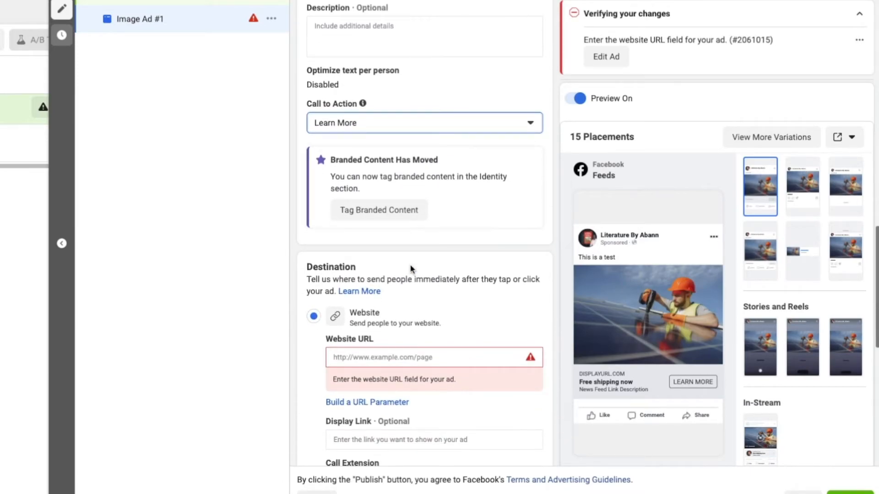
pyautogui.scroll(-2, 400, 309)
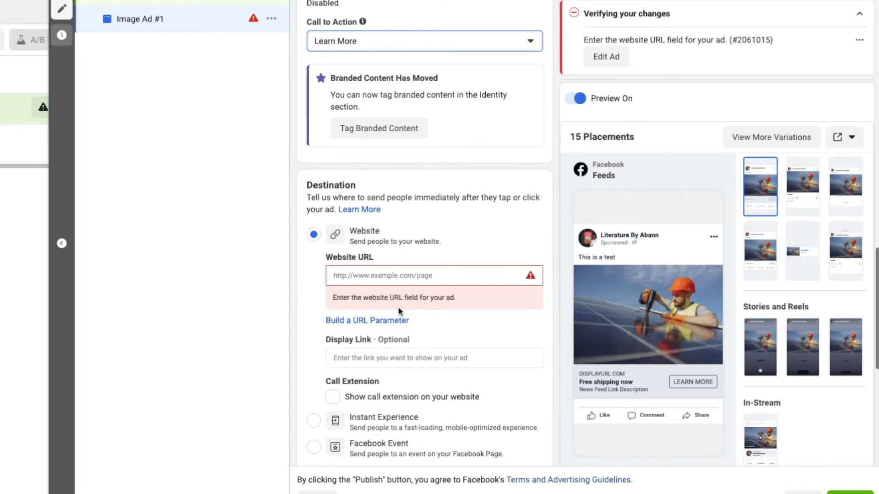
pyautogui.scroll(-2, 398, 309)
pyautogui.scroll(12, 399, 309)
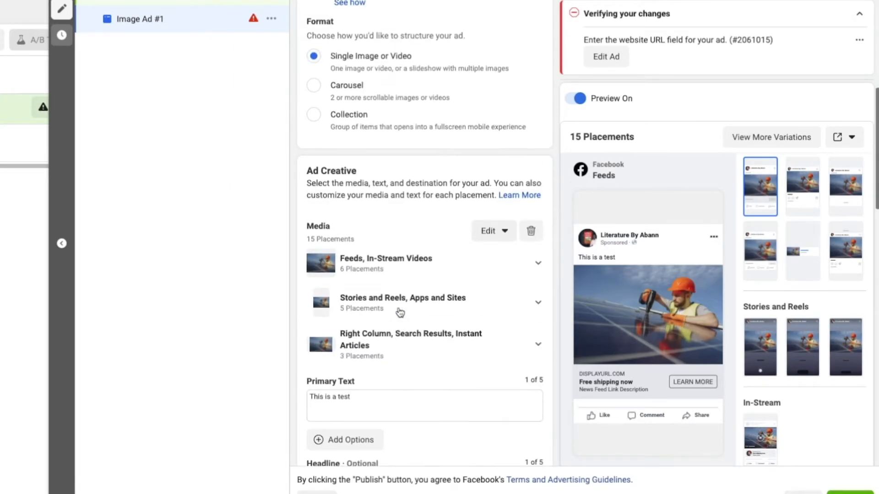
# Duplicate Image Ad #1 within the original campaign, making 2 copies.
pyautogui.scroll(5, 399, 312)
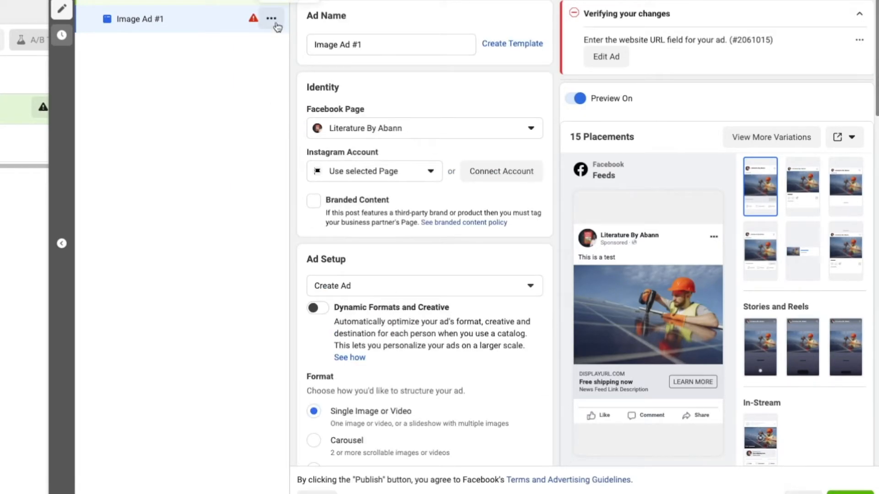
pyautogui.click(272, 18)
pyautogui.click(280, 79)
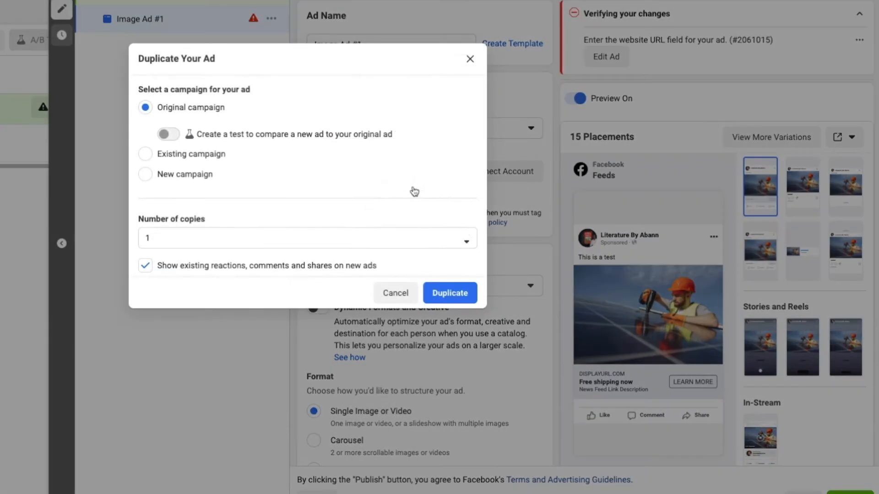
pyautogui.click(349, 242)
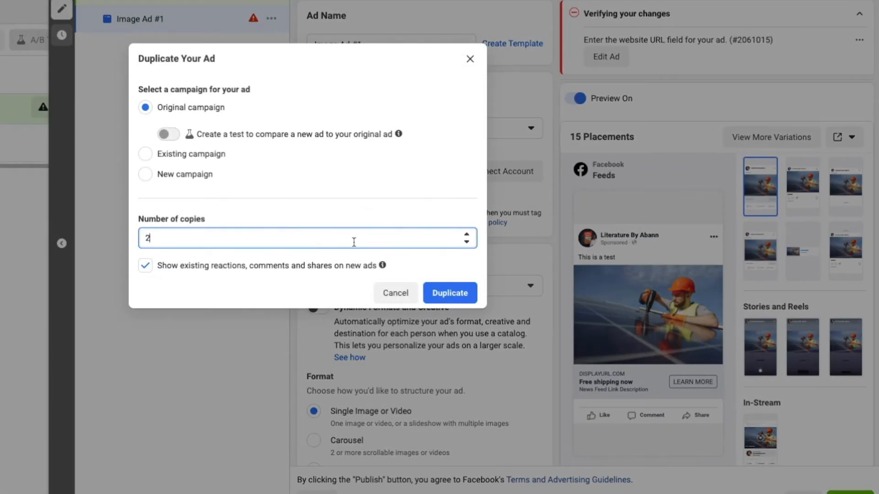
pyautogui.click(447, 289)
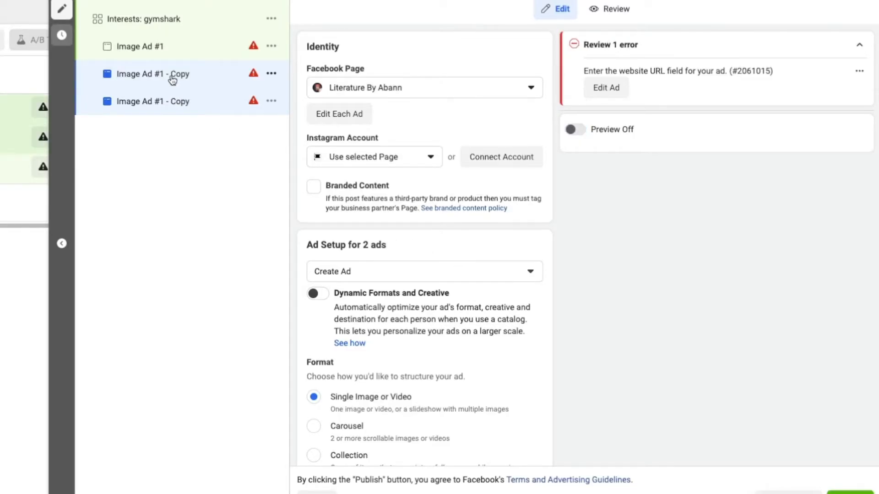
# Open the first copy of Image Ad #1 for editing and check where its image can be replaced.
pyautogui.click(172, 78)
pyautogui.scroll(-8, 412, 229)
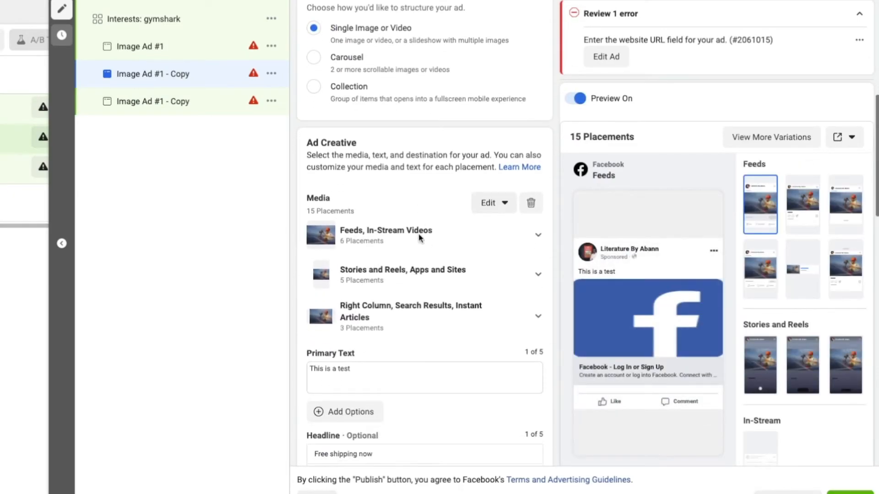
pyautogui.click(485, 184)
pyautogui.click(508, 219)
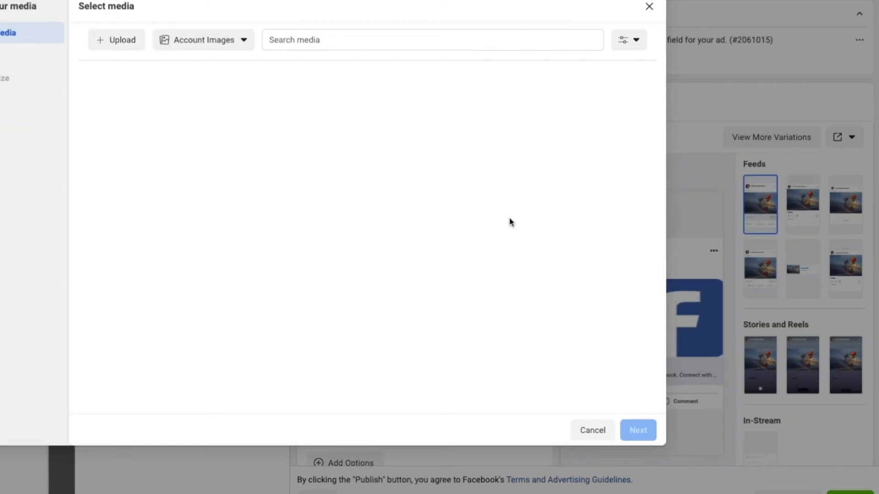
pyautogui.click(648, 8)
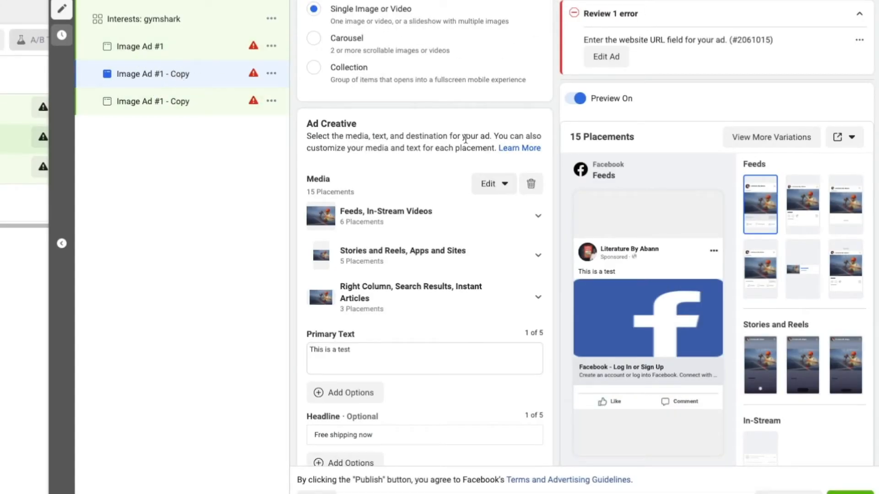
# Remove the existing media from the first ad copy and look at the option for adding a video instead.
pyautogui.click(531, 183)
pyautogui.click(372, 201)
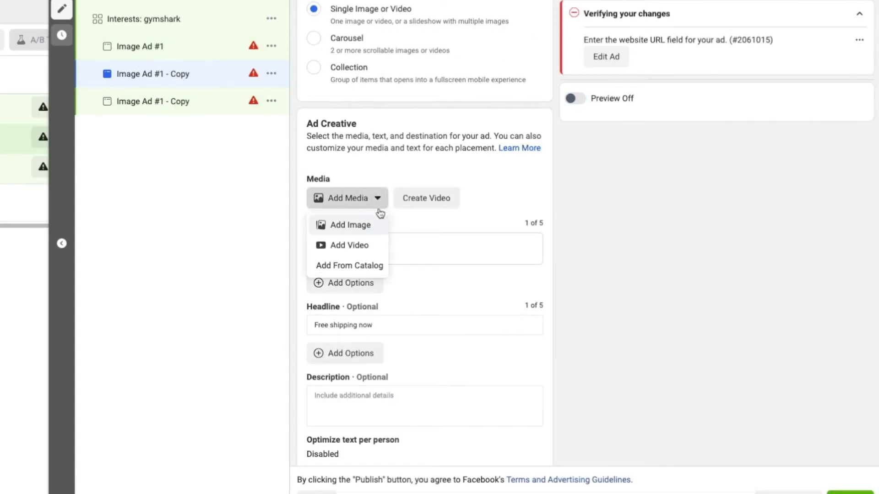
pyautogui.click(364, 248)
pyautogui.click(647, 7)
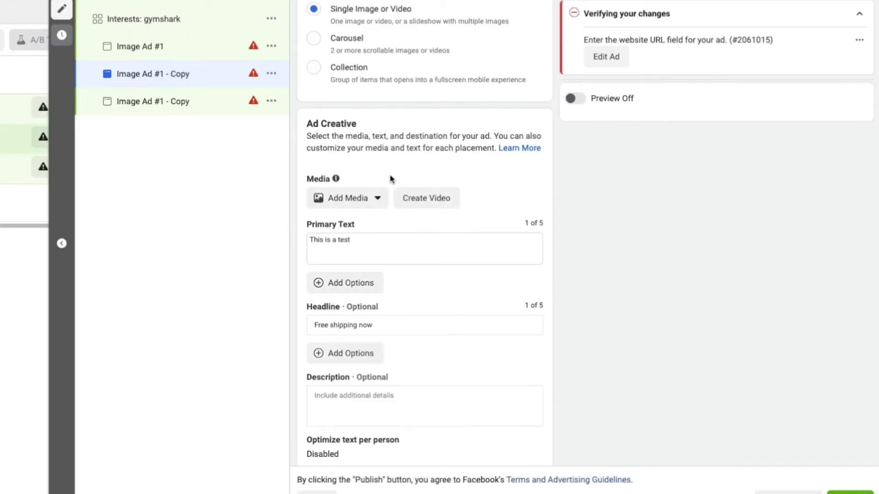
# Switch the format of the first Image Ad #1 copy to Carousel.
pyautogui.click(314, 38)
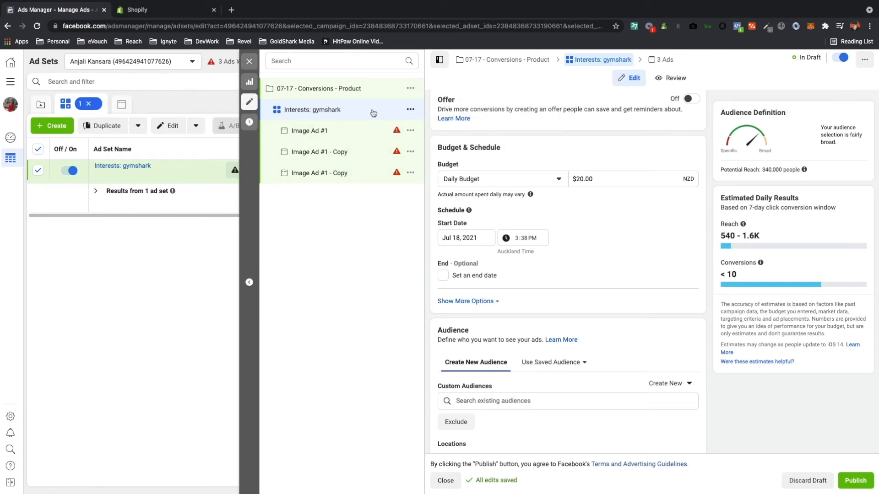
# Duplicate the Interests: gymshark ad set within the same campaign, making 9 copies.
pyautogui.click(410, 108)
pyautogui.click(425, 156)
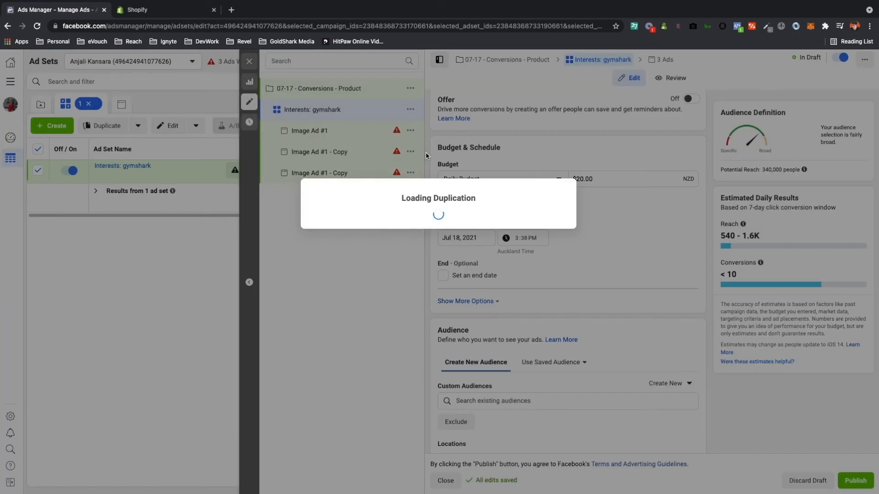
pyautogui.doubleClick(468, 275)
pyautogui.write('9')
pyautogui.click(542, 314)
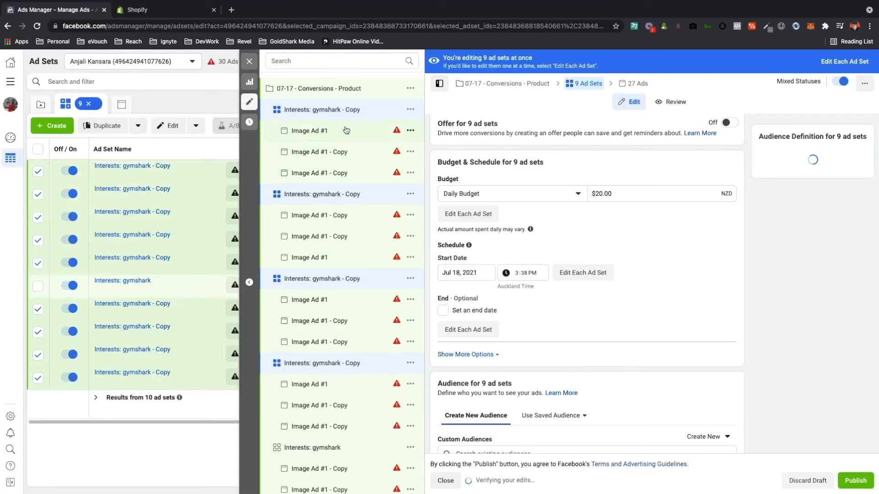
# Open the first copy of the gymshark ad set on its own and start editing its detailed targeting.
pyautogui.click(353, 109)
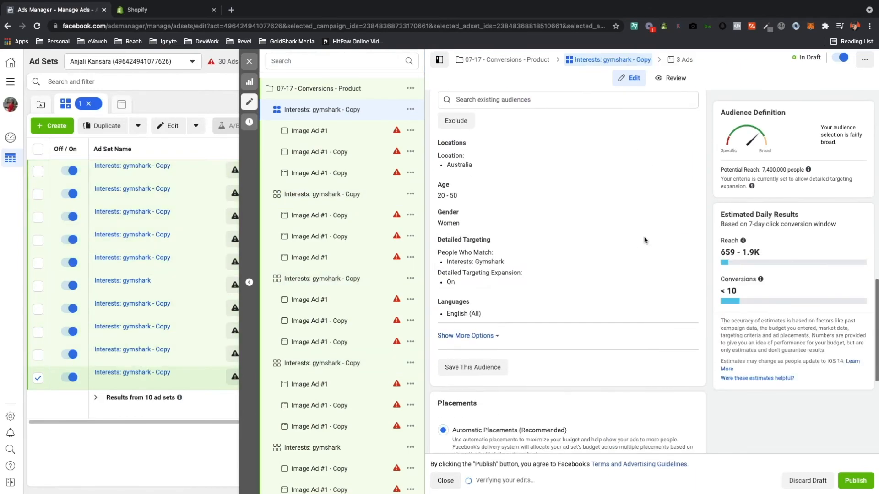
pyautogui.click(682, 183)
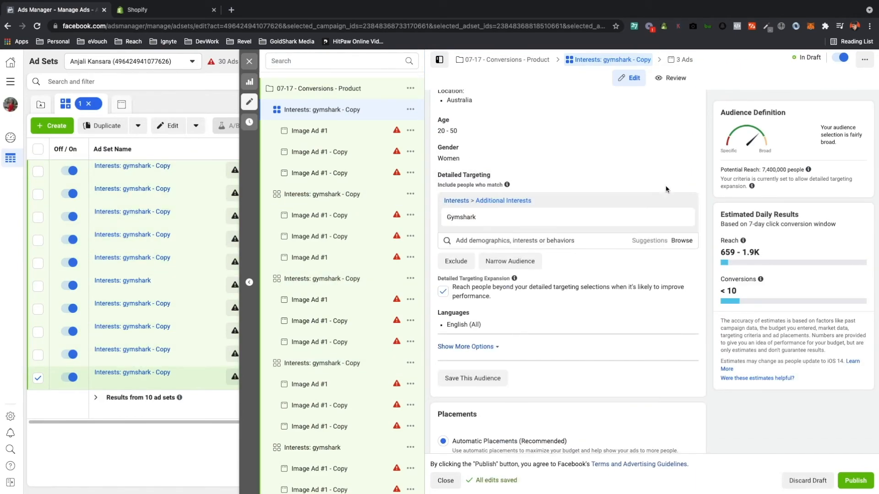
# Try adding the suggested Fabletics interest alongside Gymshark, and remove it again.
pyautogui.click(637, 247)
pyautogui.click(544, 289)
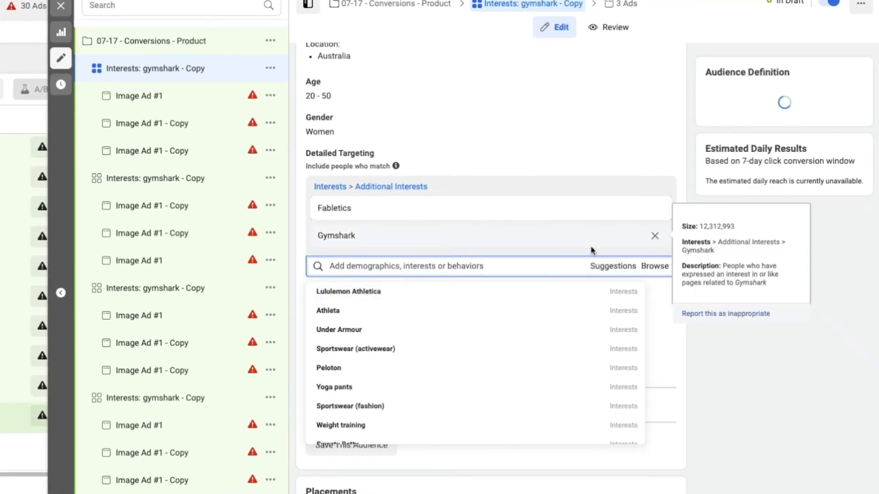
pyautogui.click(623, 208)
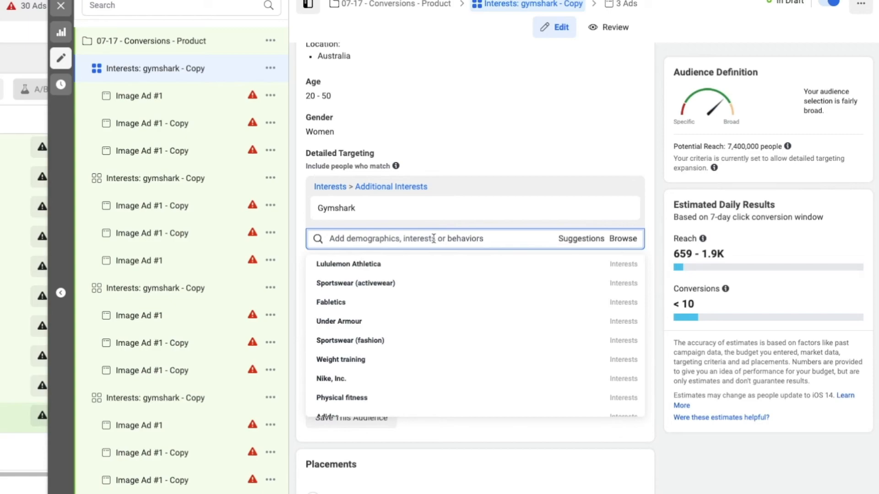
# Search the detailed targeting for "gary" and add Gary Vaynerchuk as an interest.
pyautogui.write('gary')
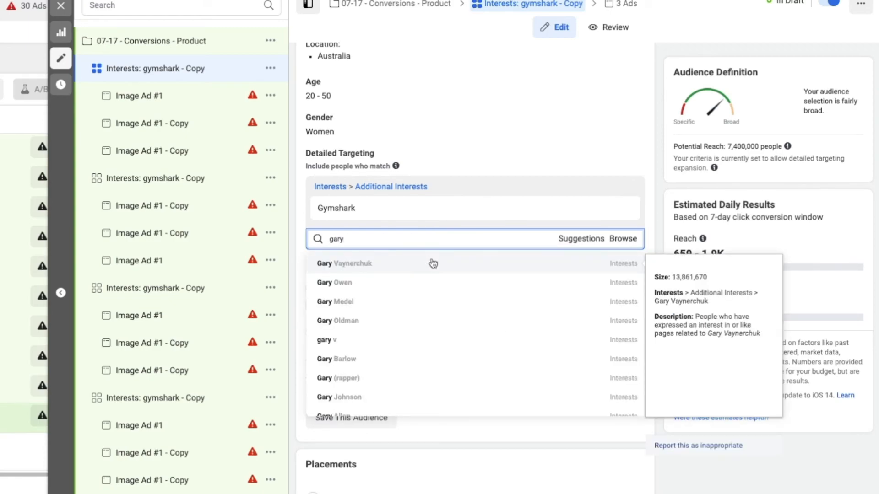
pyautogui.click(432, 264)
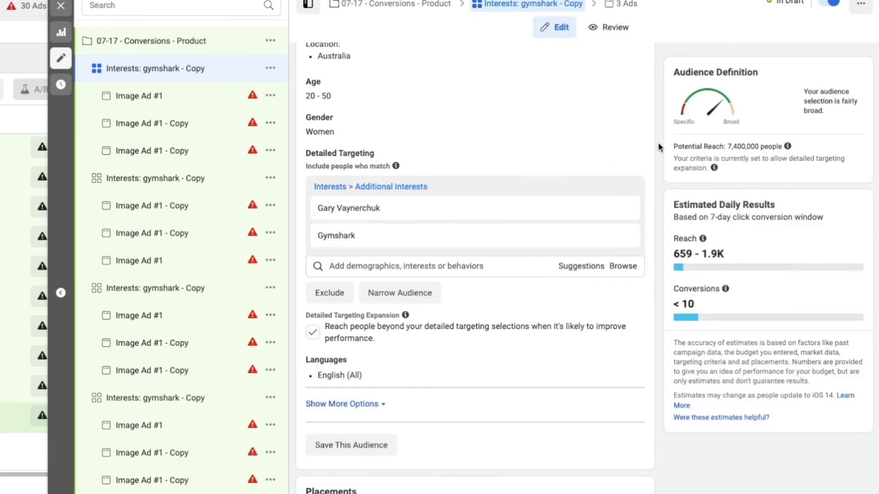